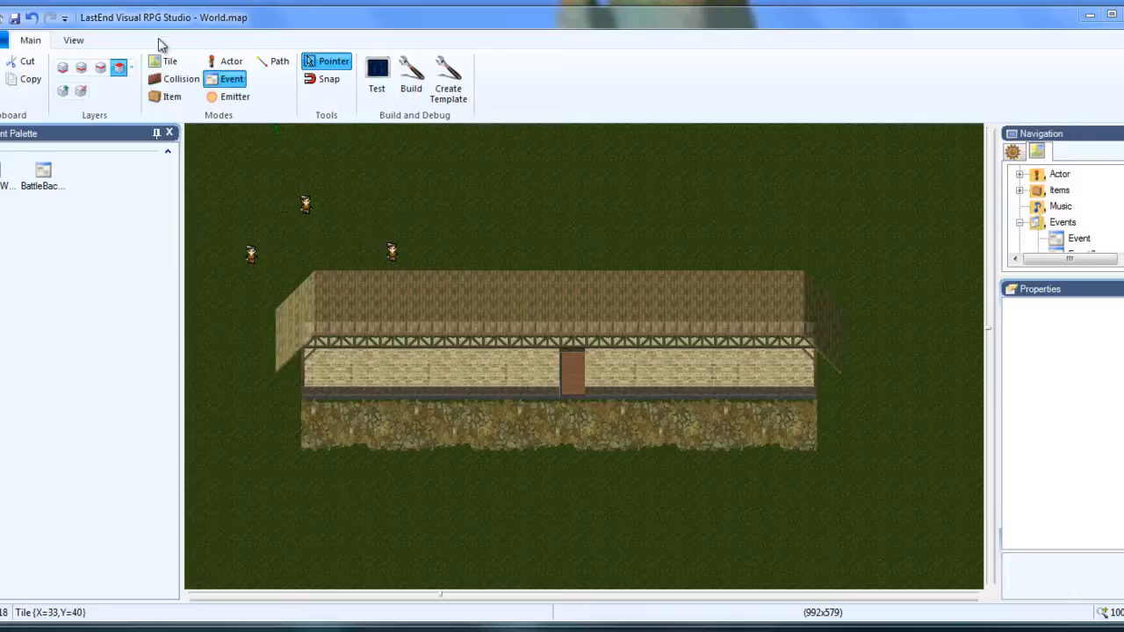
# Turn off the dimming of inactive layers so every layer of the world map shows at full brightness.
pyautogui.click(74, 41)
pyautogui.click(12, 89)
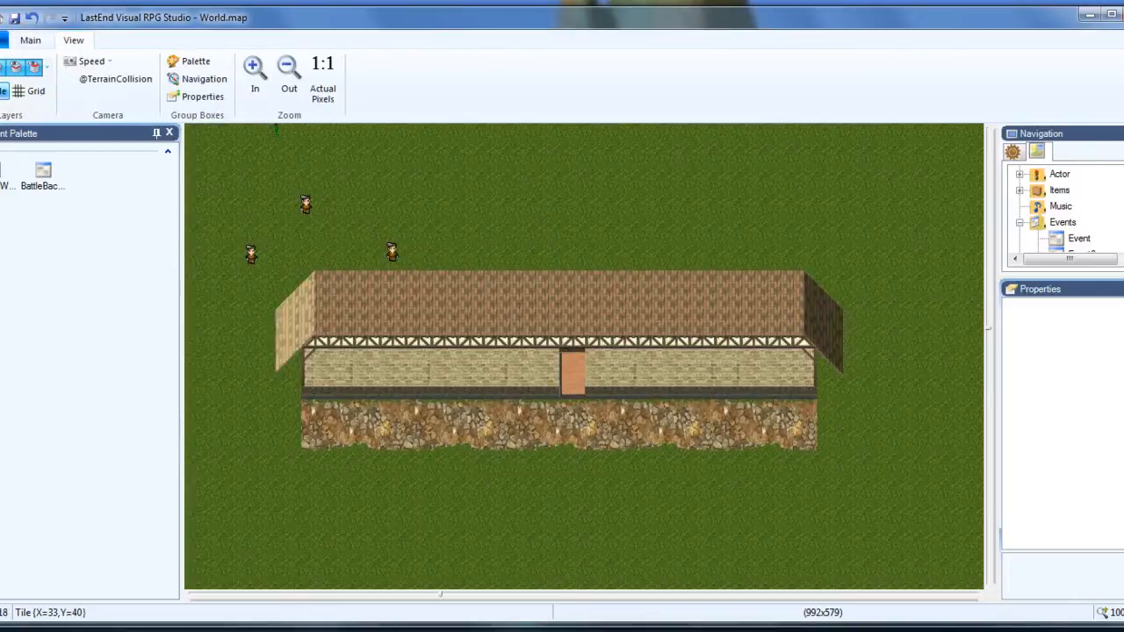
pyautogui.click(8, 91)
pyautogui.click(5, 90)
# Start adding a new map to the project's collection of maps.
pyautogui.click(1012, 151)
pyautogui.click(1057, 190)
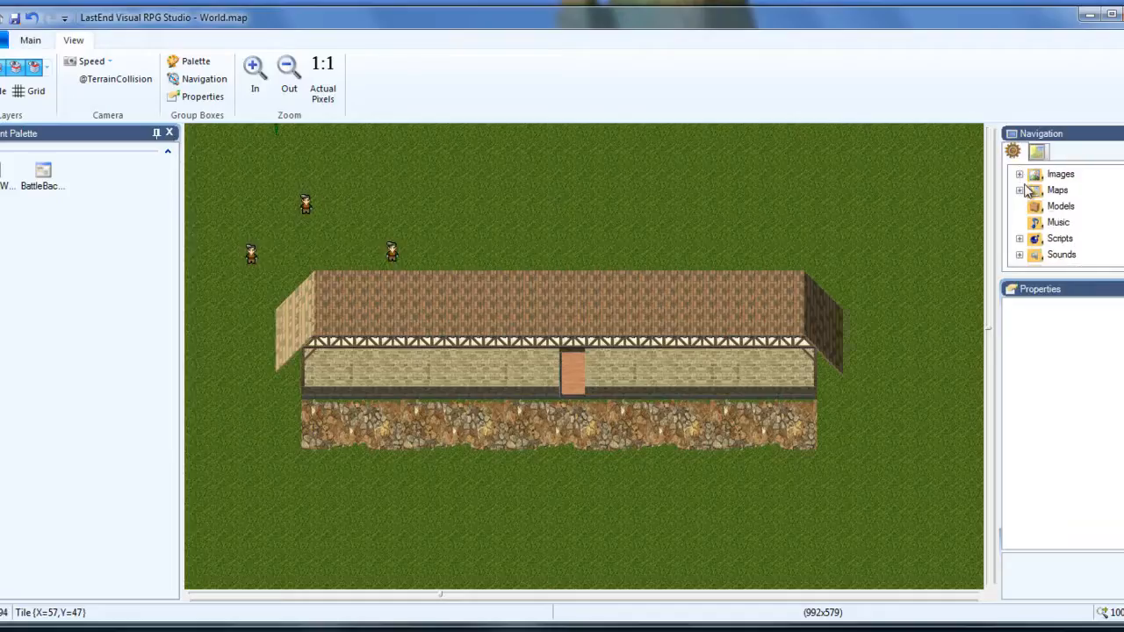
pyautogui.doubleClick(1056, 191)
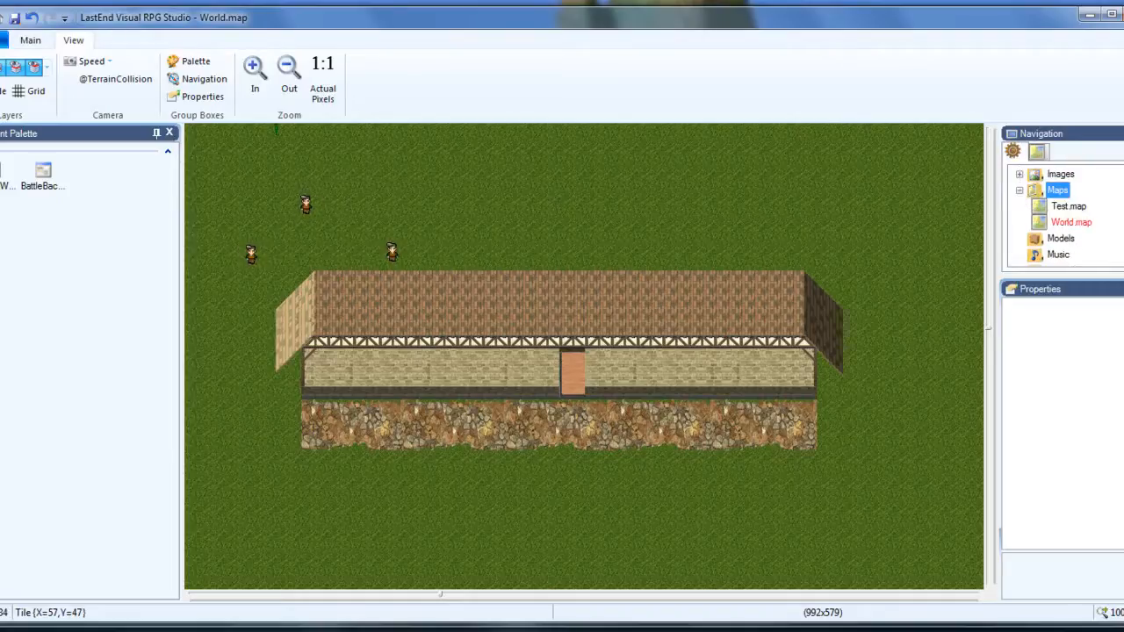
pyautogui.rightClick(1060, 193)
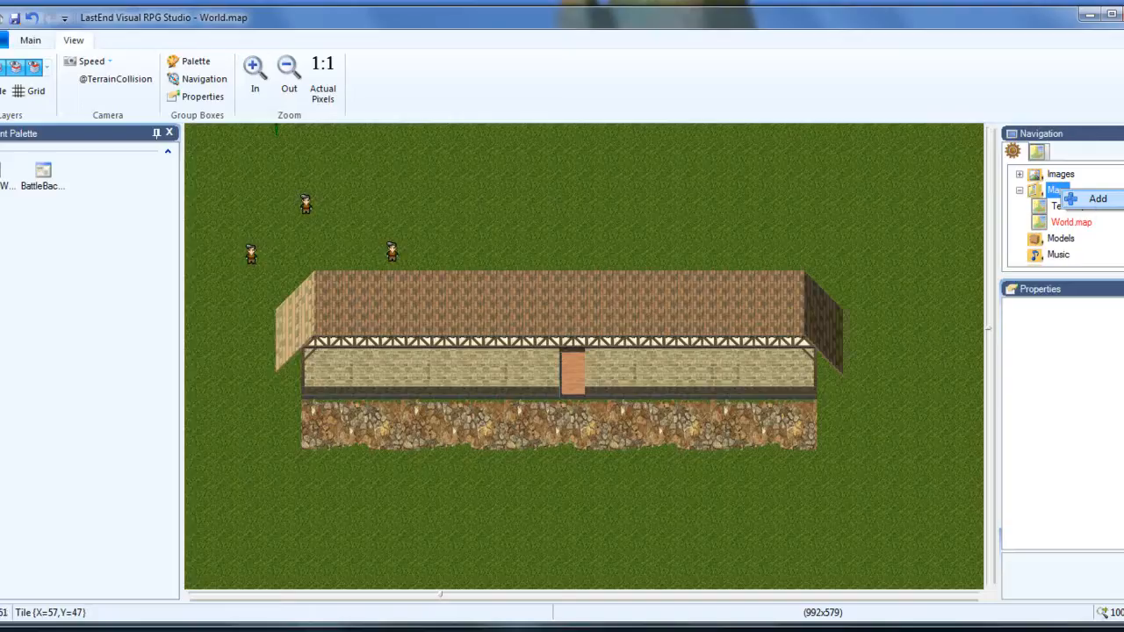
pyautogui.click(1095, 199)
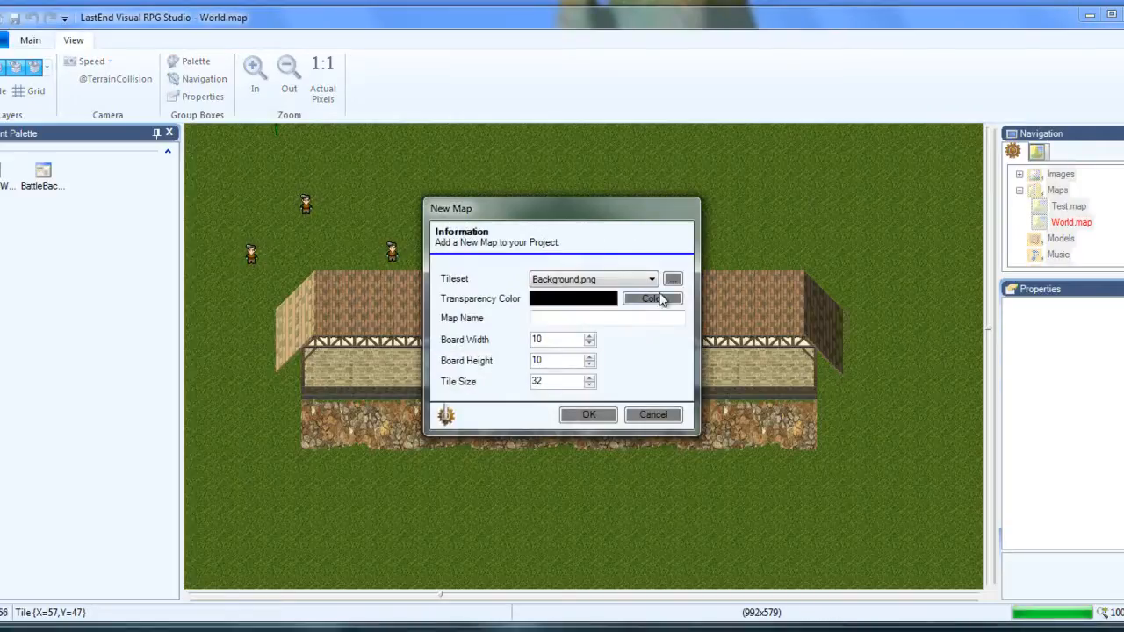
# Set the new map's tileset to Flooring.png and keep black as its transparency color.
pyautogui.click(653, 280)
pyautogui.moveTo(652, 351)
pyautogui.mouseDown()
pyautogui.moveTo(649, 404)
pyautogui.moveTo(650, 348)
pyautogui.mouseUp()
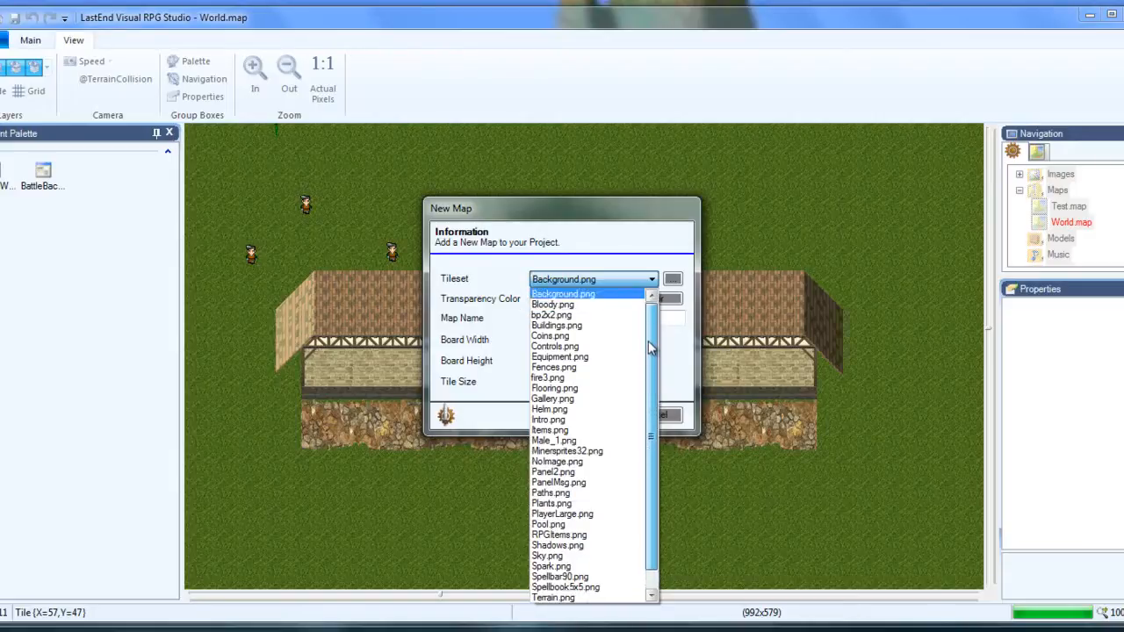
pyautogui.click(571, 388)
pyautogui.click(590, 321)
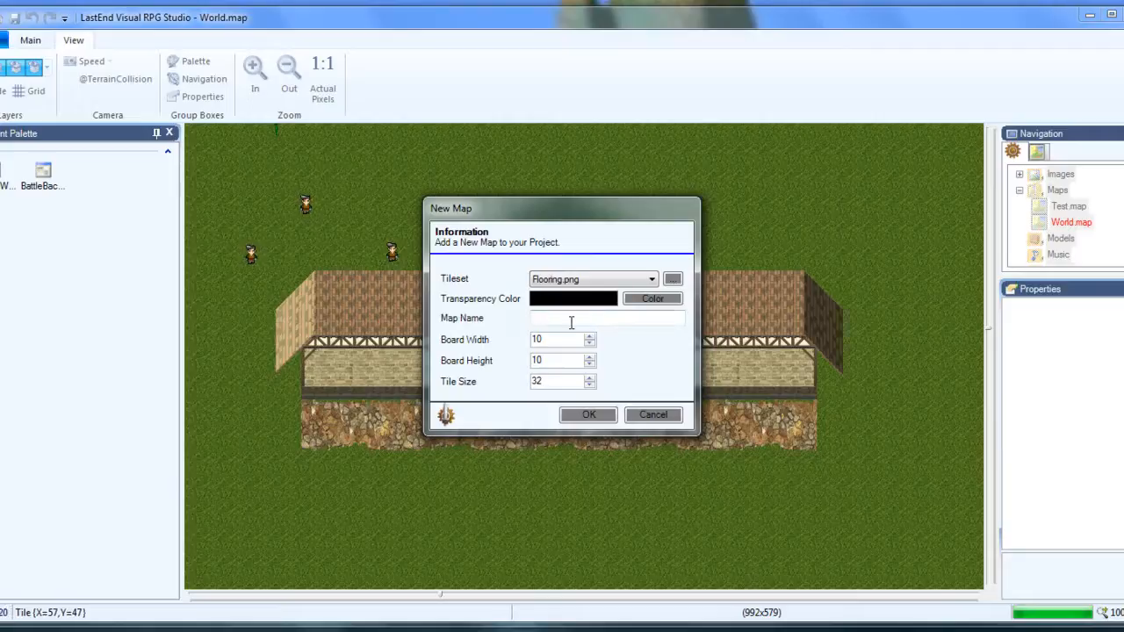
pyautogui.click(653, 299)
pyautogui.moveTo(558, 247); pyautogui.dragTo(521, 301)
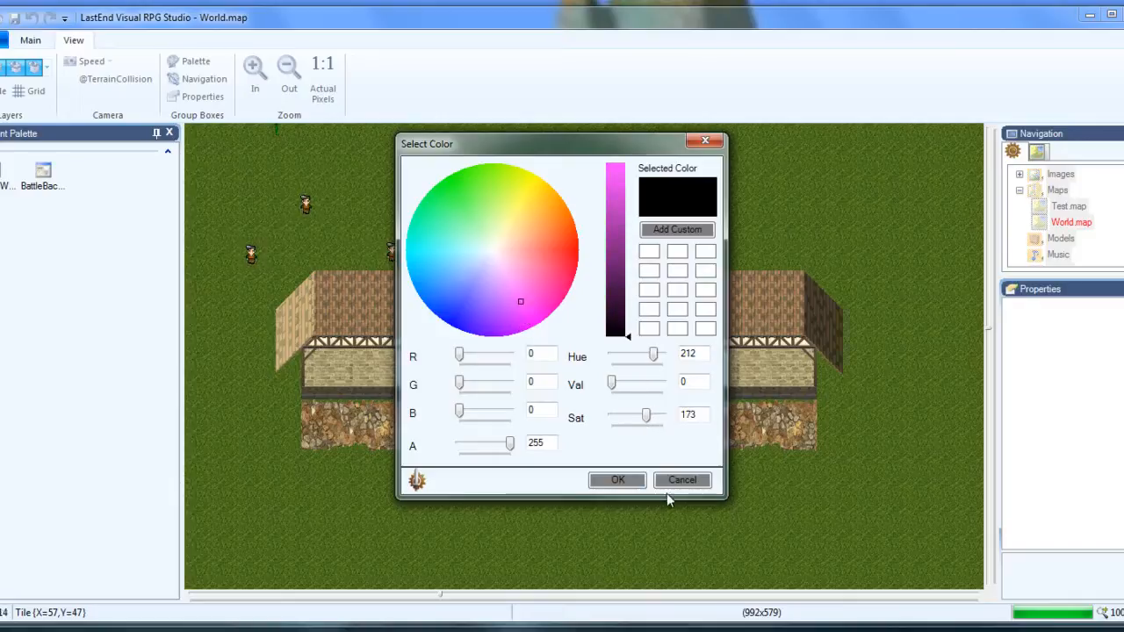
pyautogui.click(606, 482)
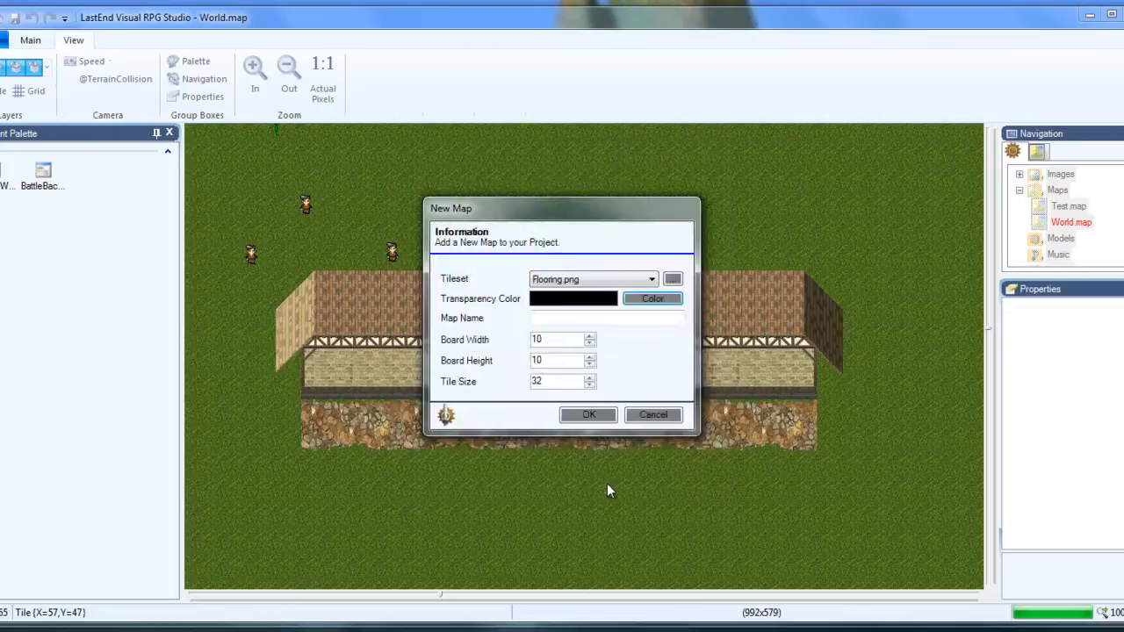
# Name the new map Shop1 and create it with a 10 by 10 board and tile size 32.
pyautogui.click(542, 318)
pyautogui.write('Shop1')
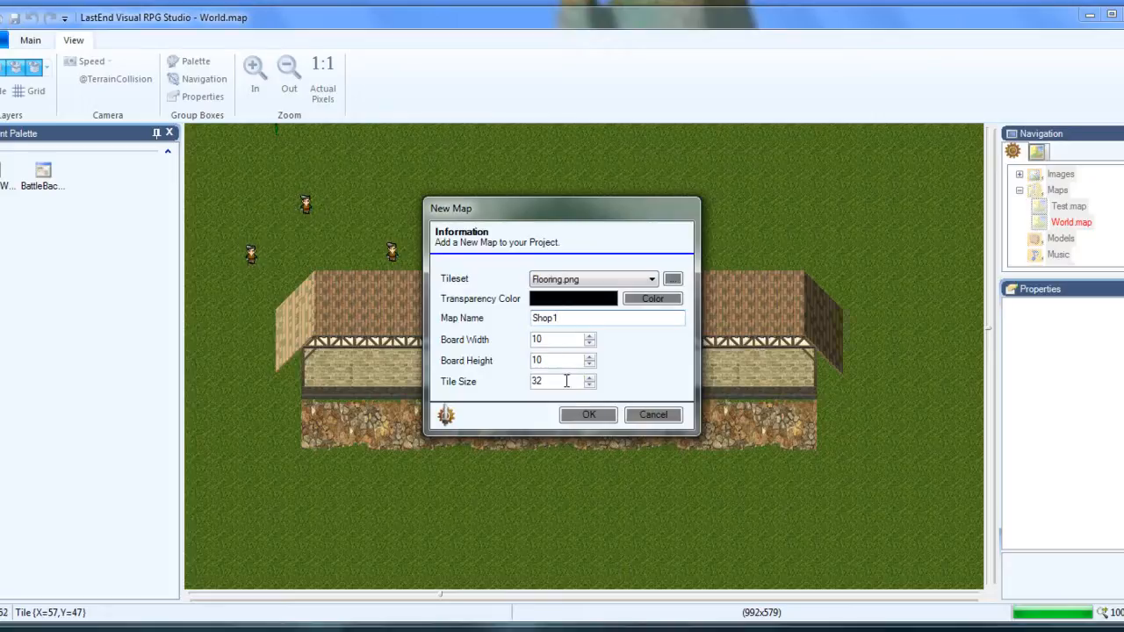
pyautogui.click(588, 417)
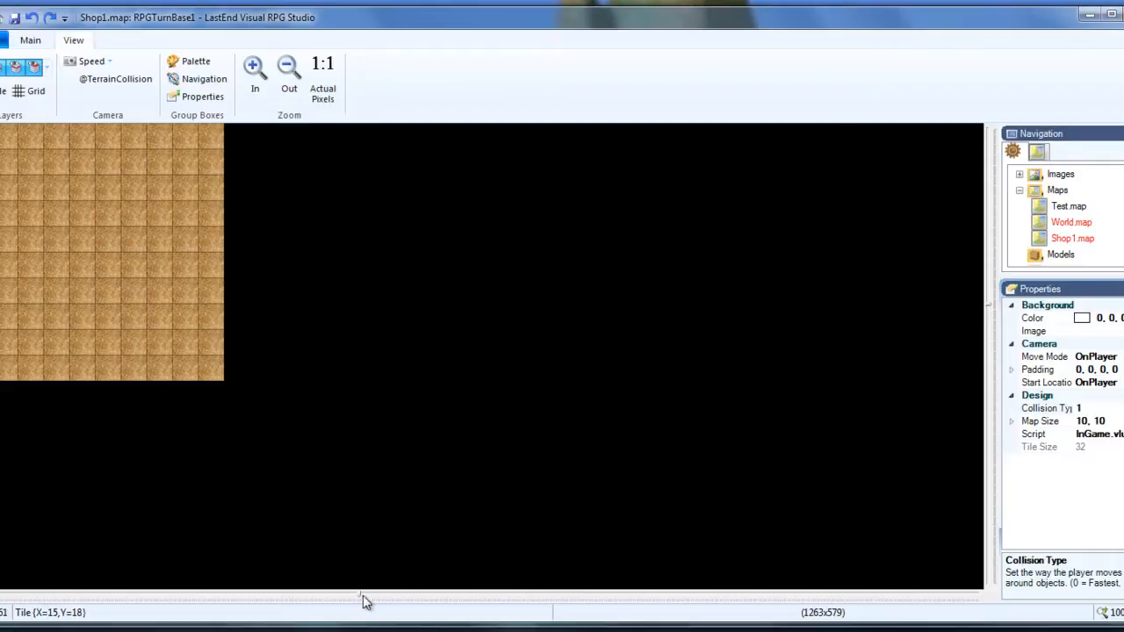
pyautogui.moveTo(360, 601); pyautogui.dragTo(251, 582)
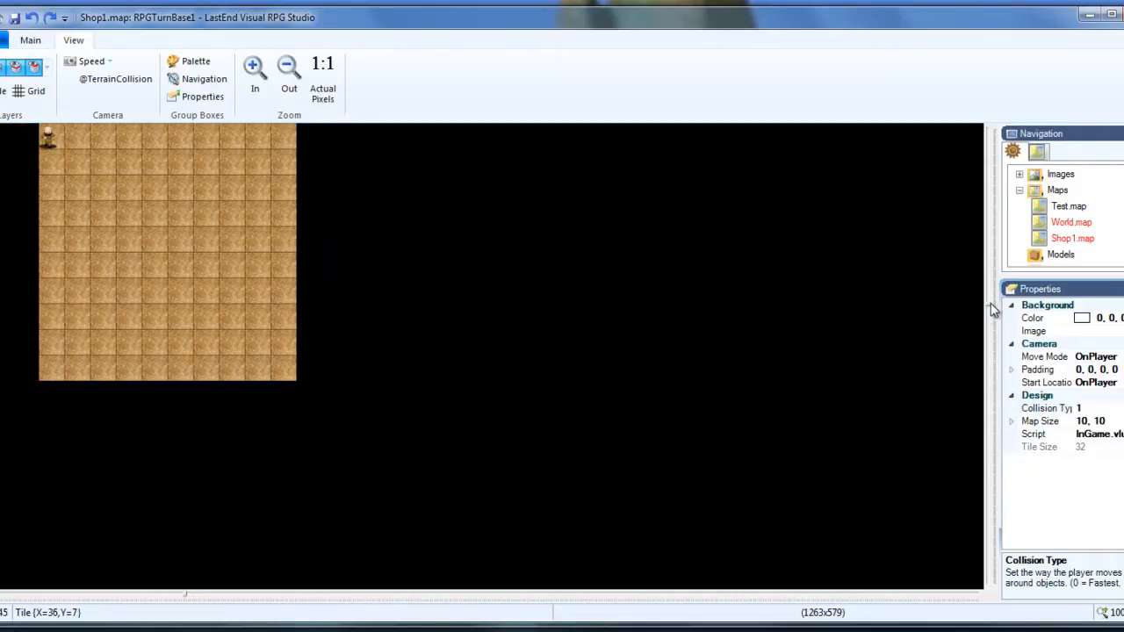
pyautogui.moveTo(988, 313); pyautogui.dragTo(981, 210)
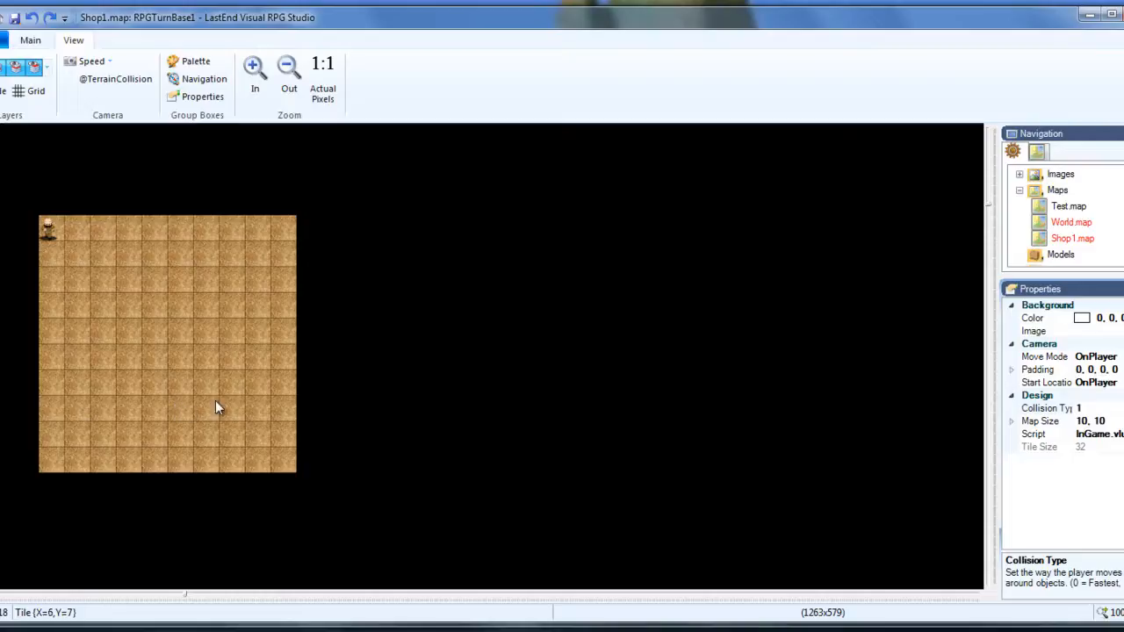
# Reopen World.map and bring the shop building into view.
pyautogui.doubleClick(1078, 227)
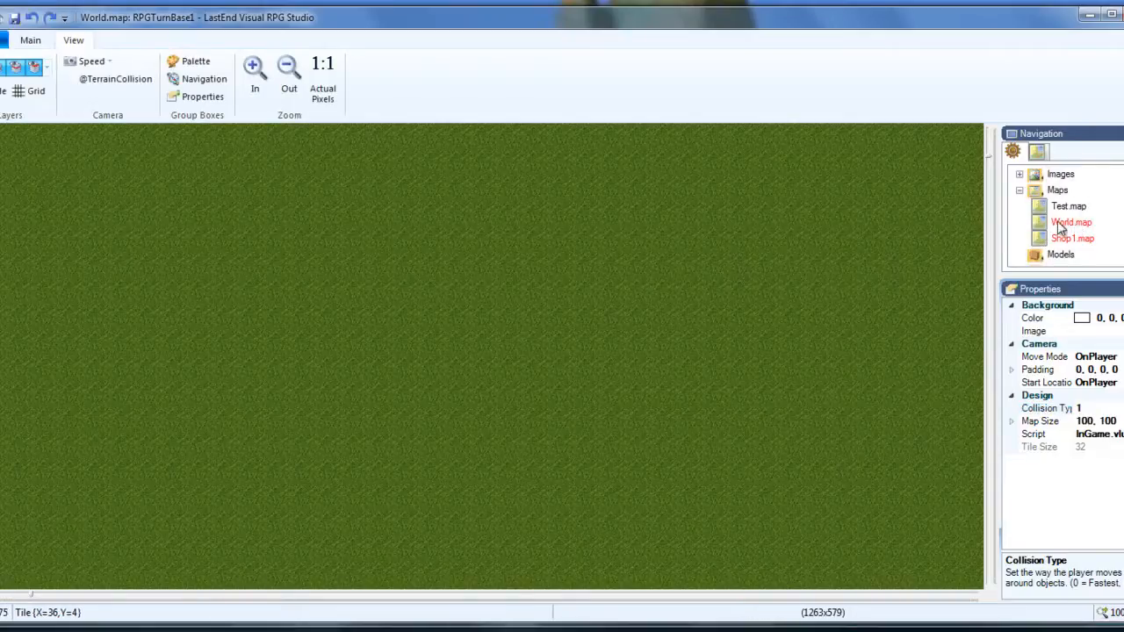
pyautogui.moveTo(988, 155); pyautogui.dragTo(971, 339)
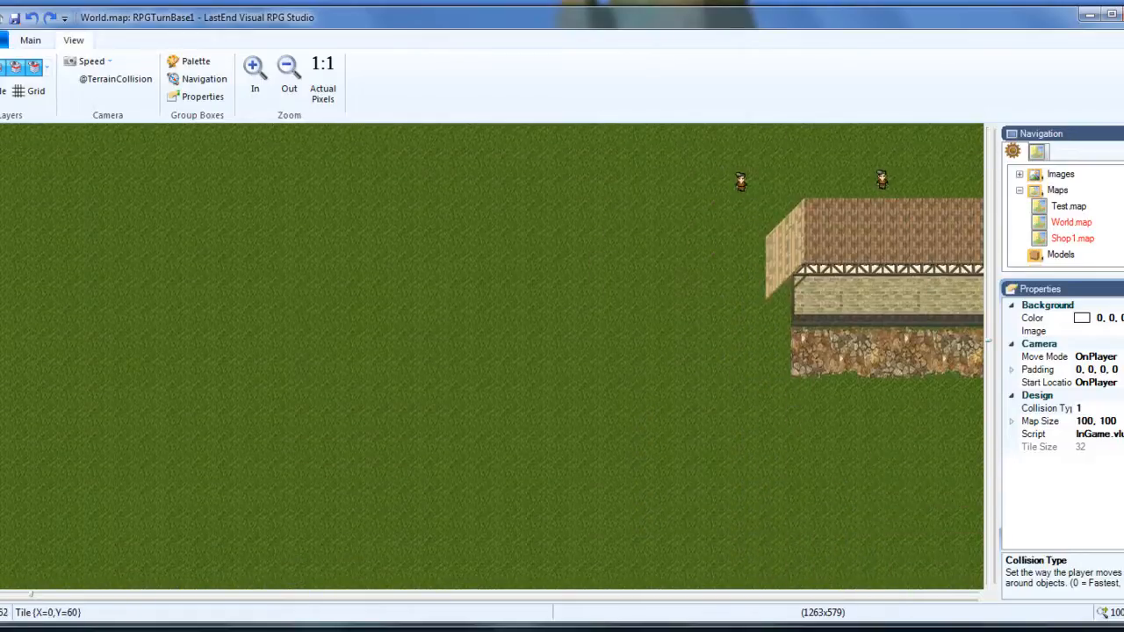
pyautogui.press('Right')
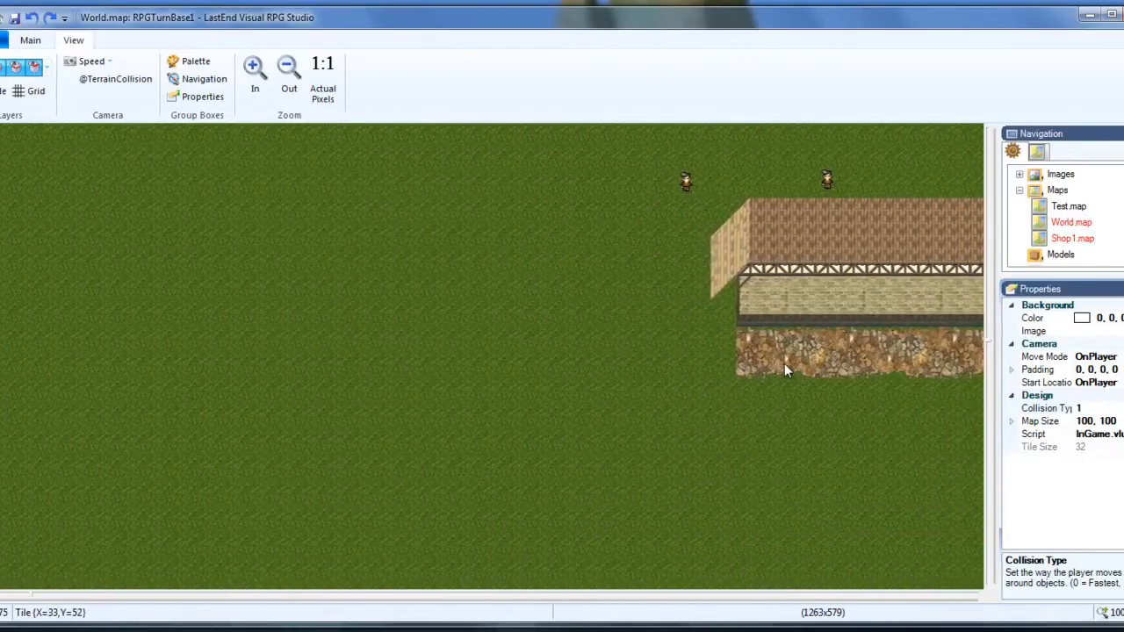
pyautogui.press('Right')
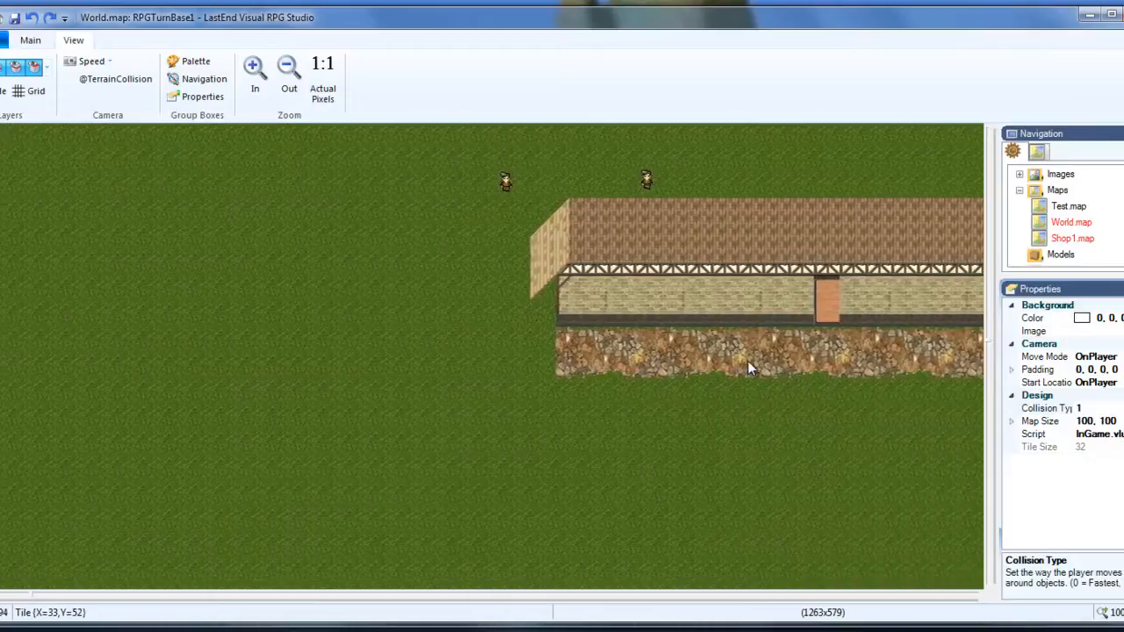
pyautogui.press('Right')
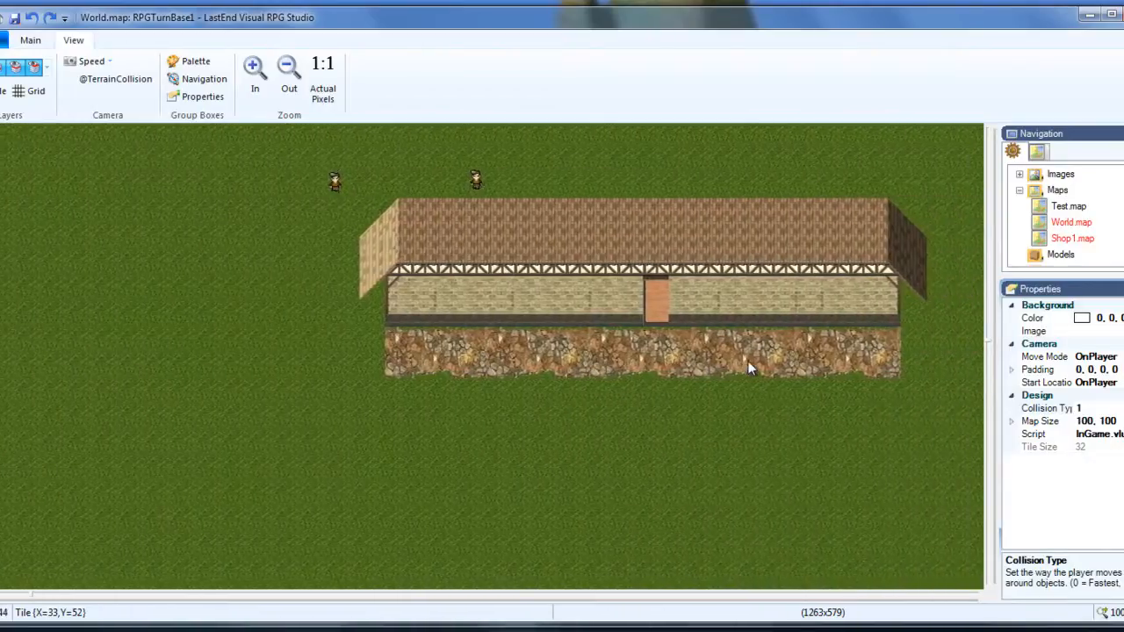
# Switch the world map to Event mode on the fourth layer.
pyautogui.click(30, 40)
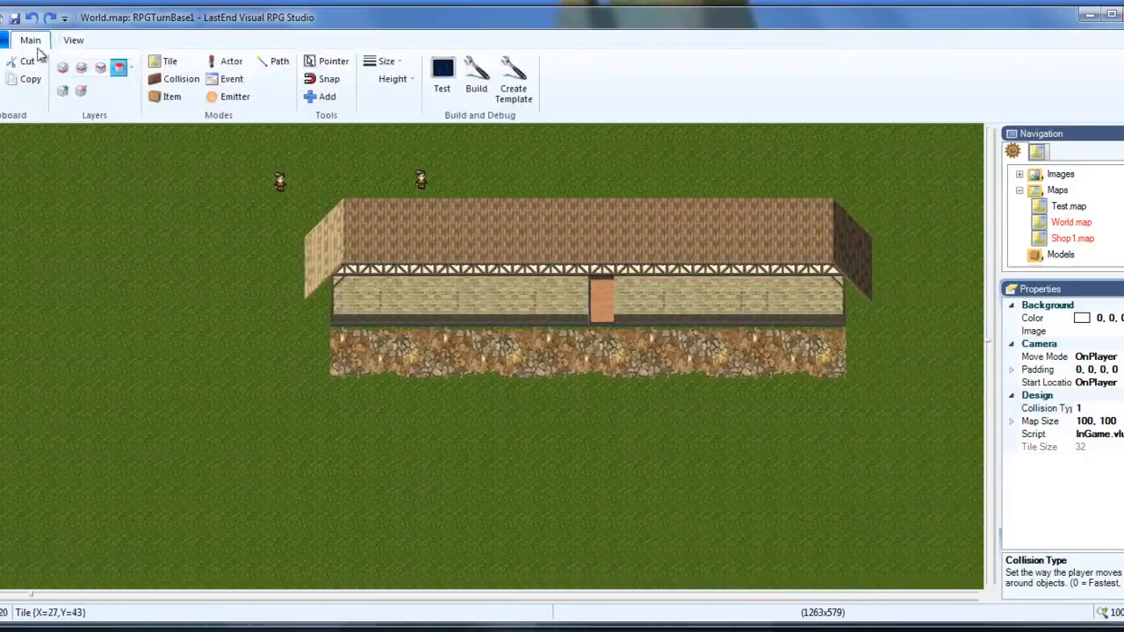
pyautogui.click(232, 80)
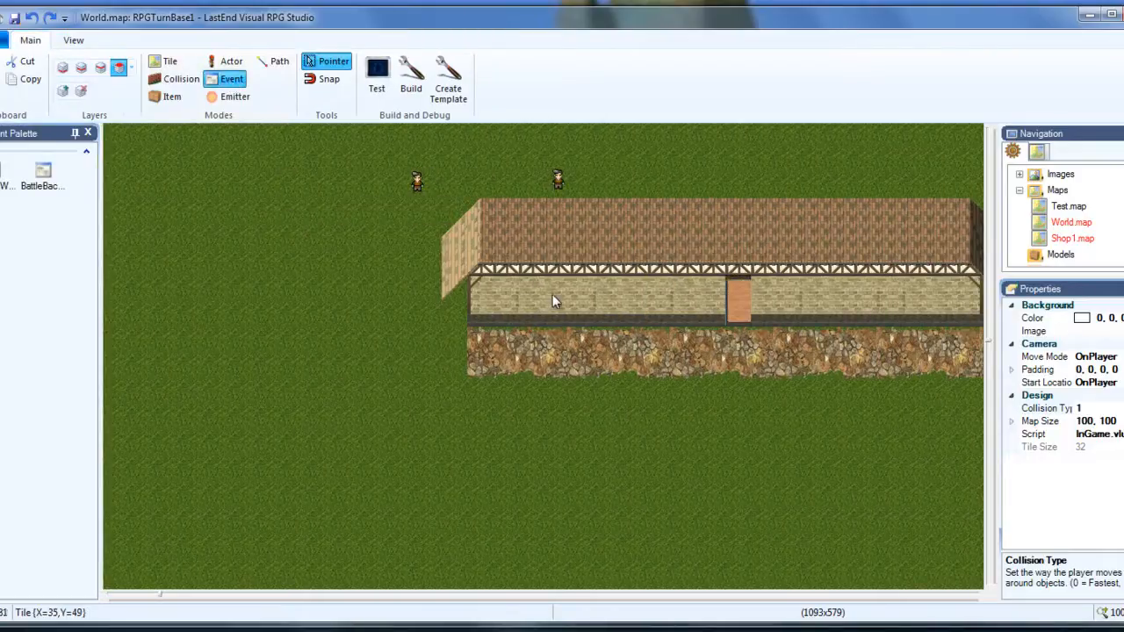
pyautogui.click(121, 70)
# Select the map's player object to view its location and properties, and return to the shop building.
pyautogui.scroll(-2, 1103, 193)
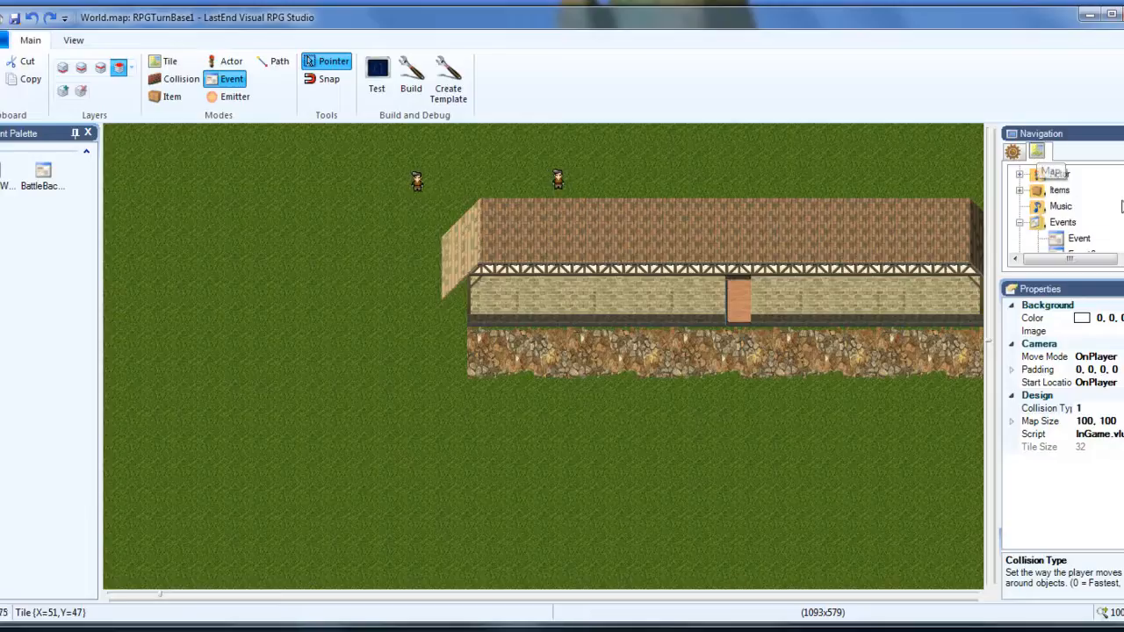
pyautogui.scroll(1, 1061, 180)
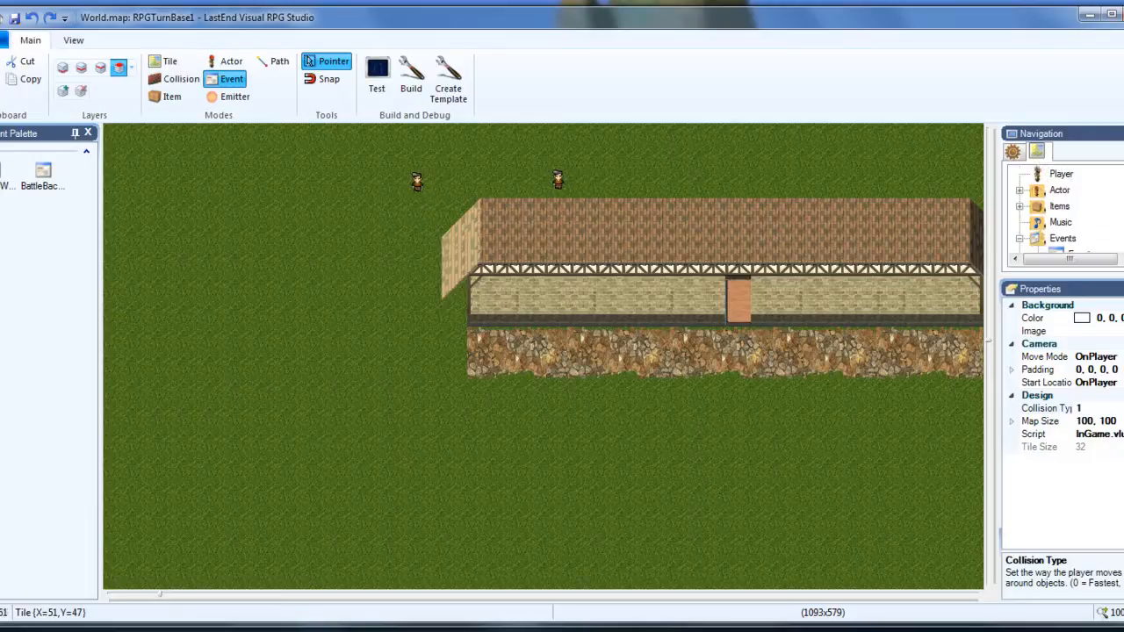
pyautogui.click(1060, 175)
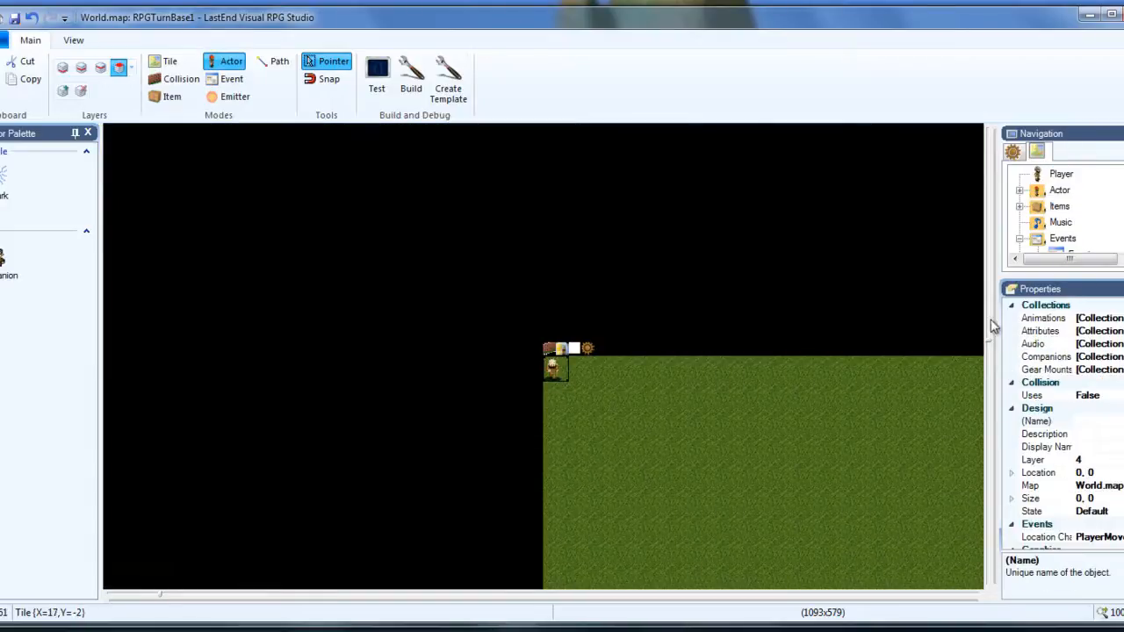
pyautogui.moveTo(989, 341); pyautogui.dragTo(995, 430)
pyautogui.moveTo(160, 597); pyautogui.dragTo(234, 590)
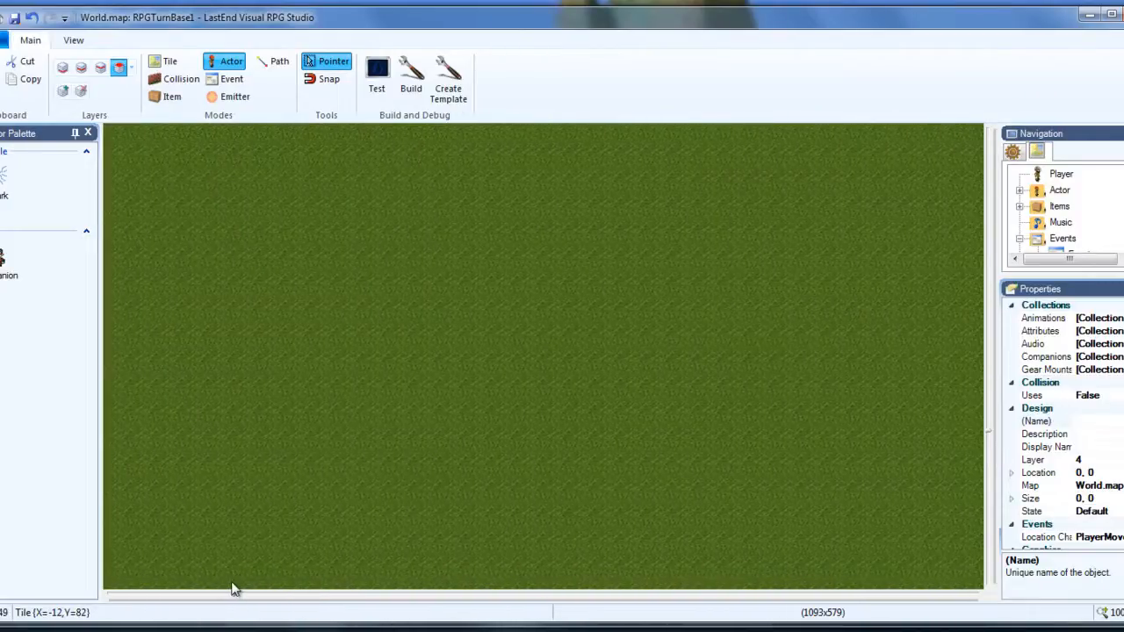
pyautogui.moveTo(990, 436); pyautogui.dragTo(988, 329)
pyautogui.moveTo(236, 597); pyautogui.dragTo(406, 596)
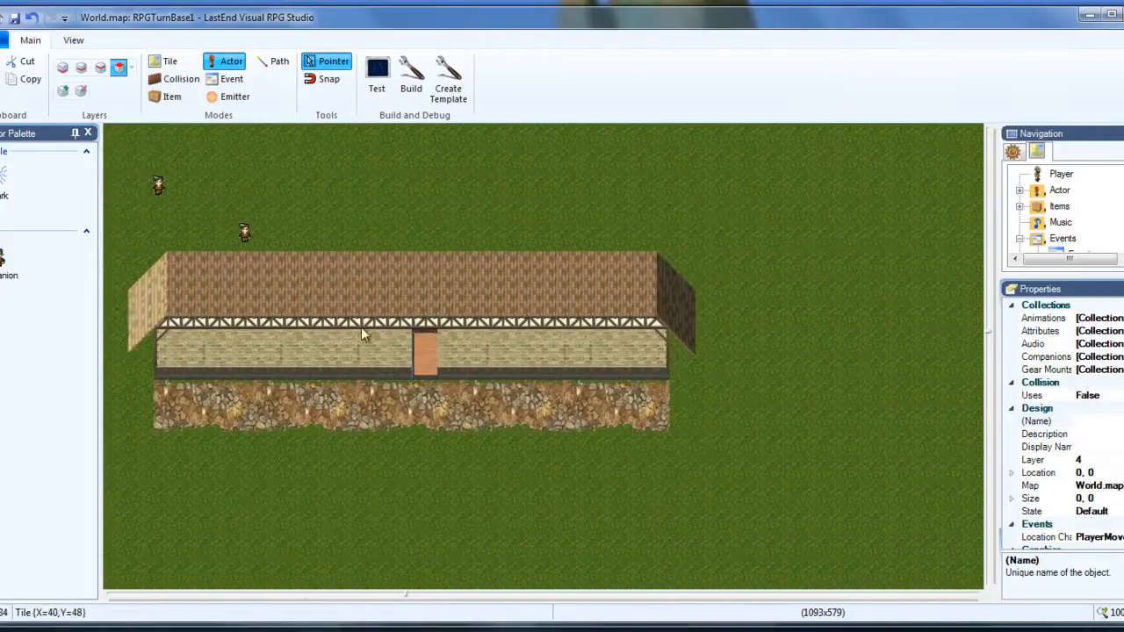
# Return to Event mode and add an event on the upper tile of the shop's door.
pyautogui.click(230, 81)
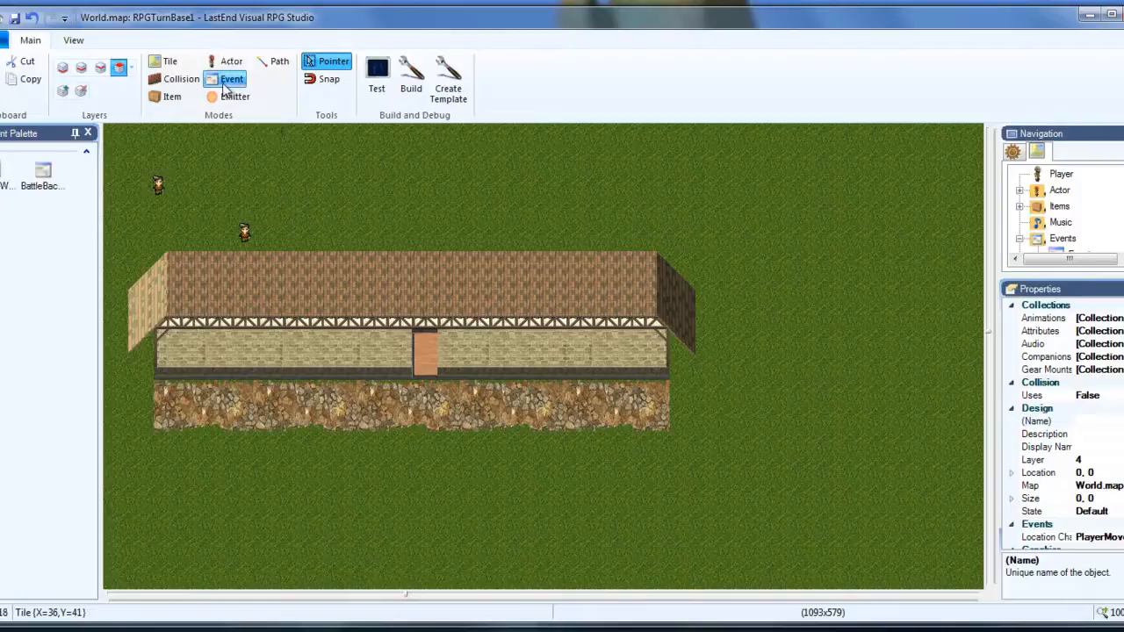
pyautogui.rightClick(423, 349)
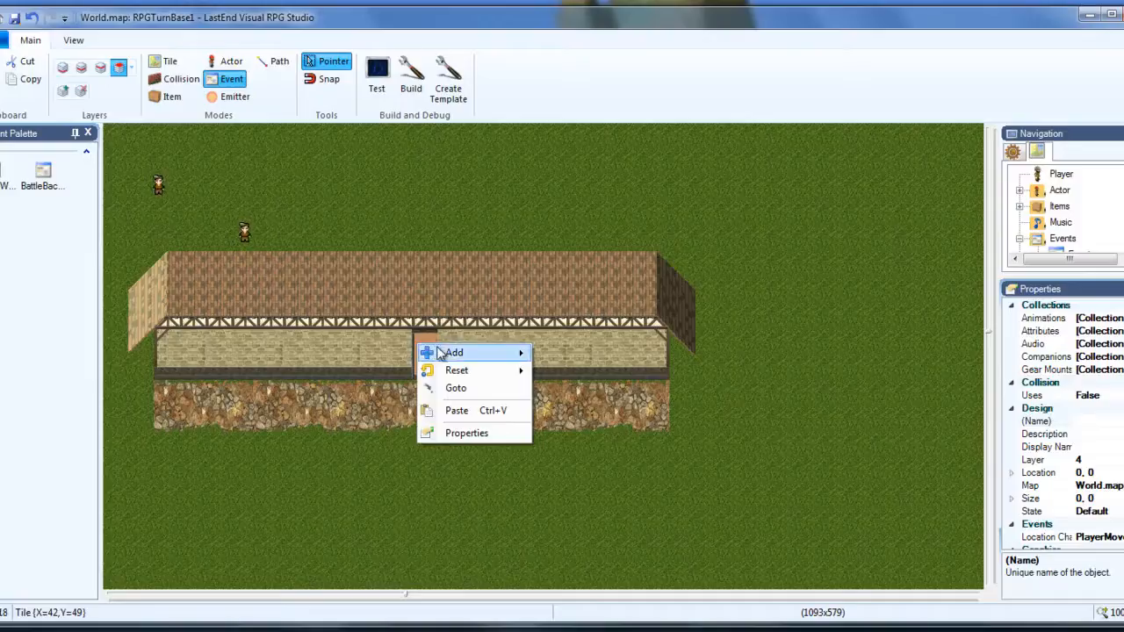
pyautogui.moveTo(474, 355)
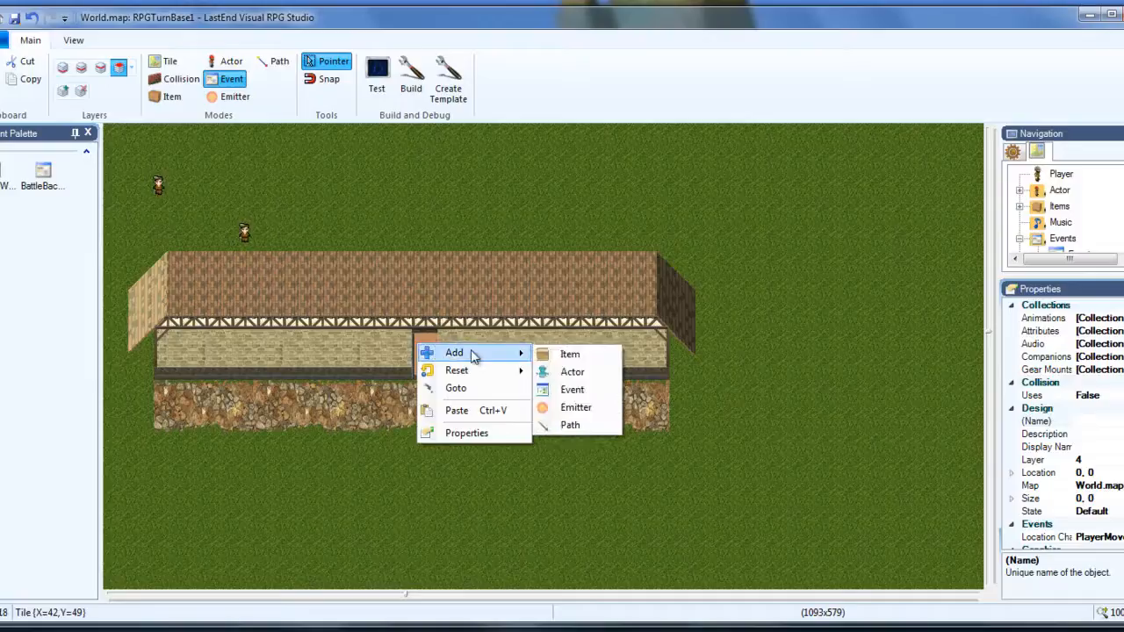
pyautogui.click(569, 391)
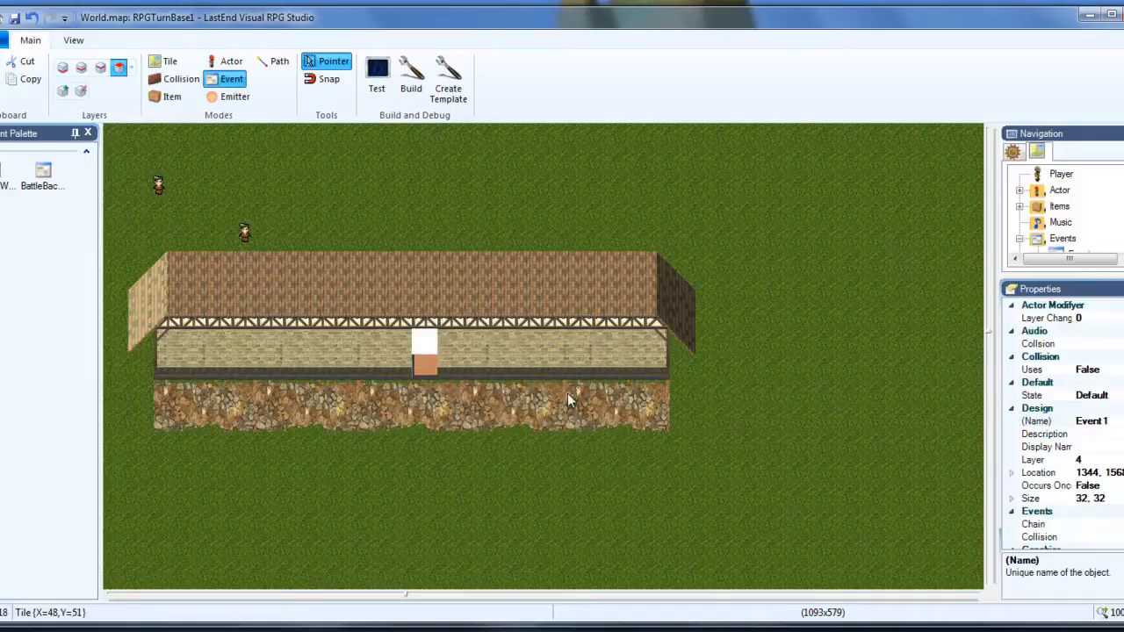
# Rename the new door event as ZoneShop.
pyautogui.click(420, 342)
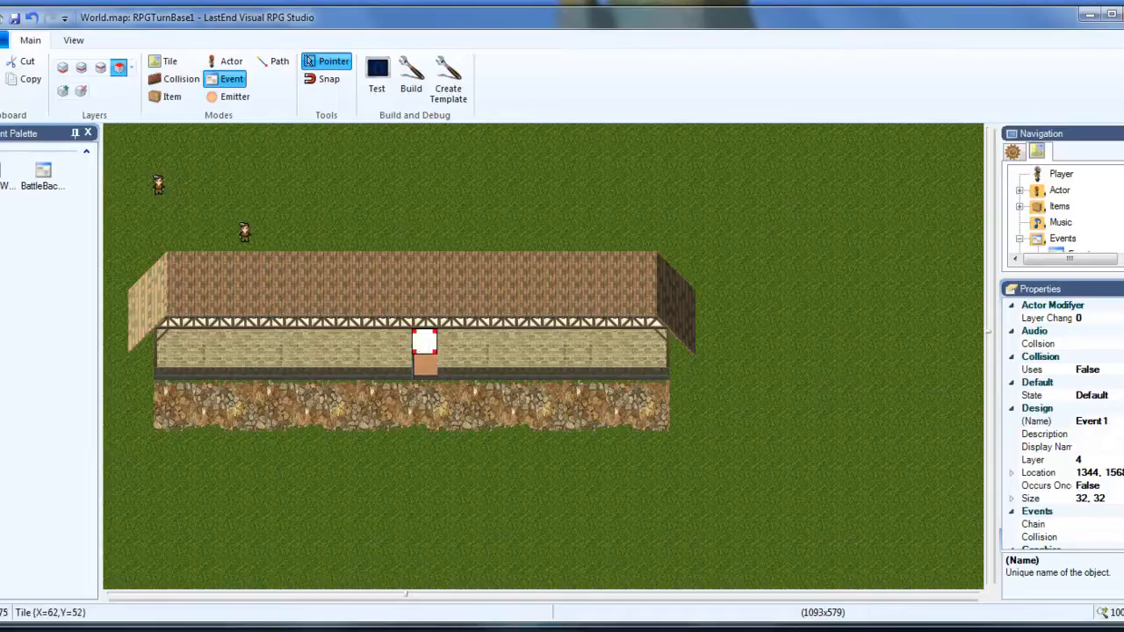
pyautogui.click(1040, 421)
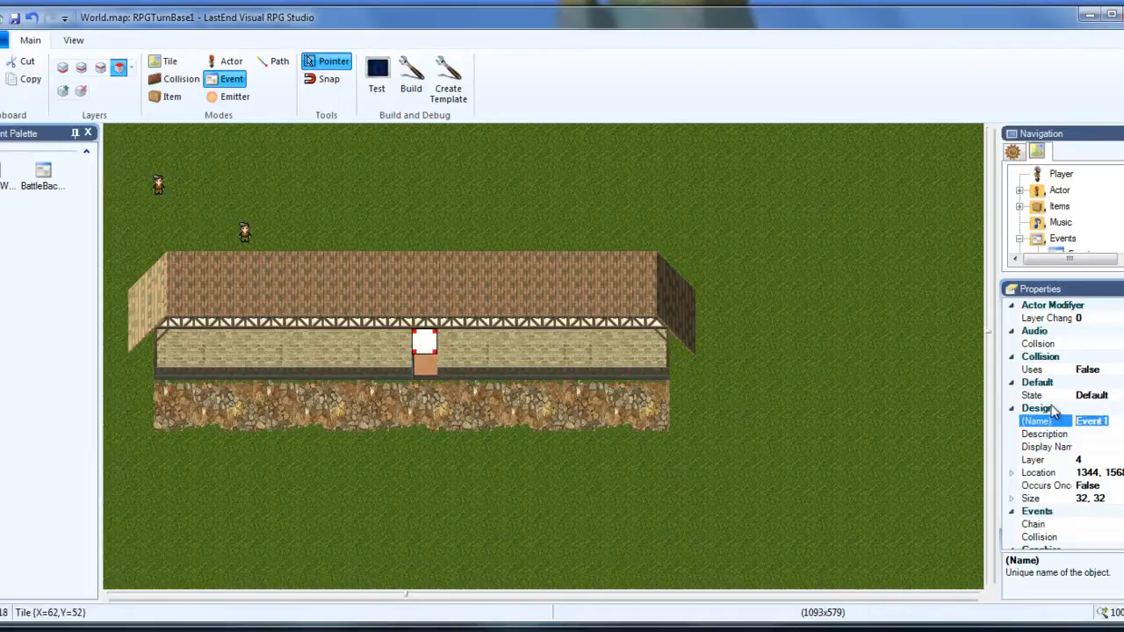
pyautogui.write('ZoneShop')
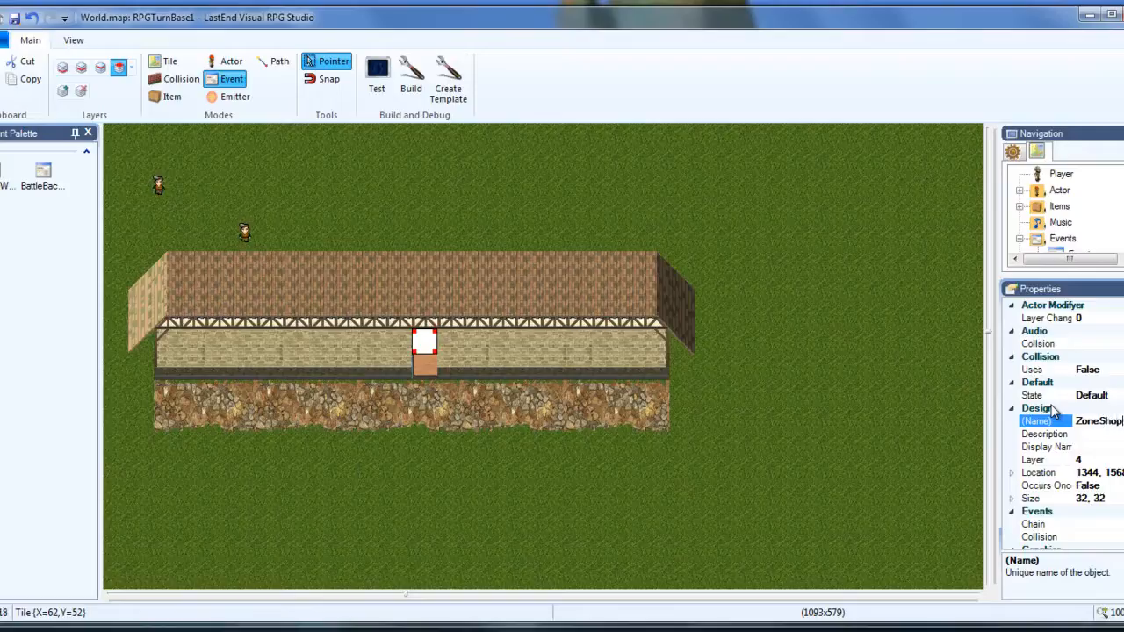
pyautogui.press('Return')
# Float and widen the Properties window, and enable zoning for the ZoneShop event by setting Allow to True.
pyautogui.moveTo(1081, 293); pyautogui.dragTo(557, 189)
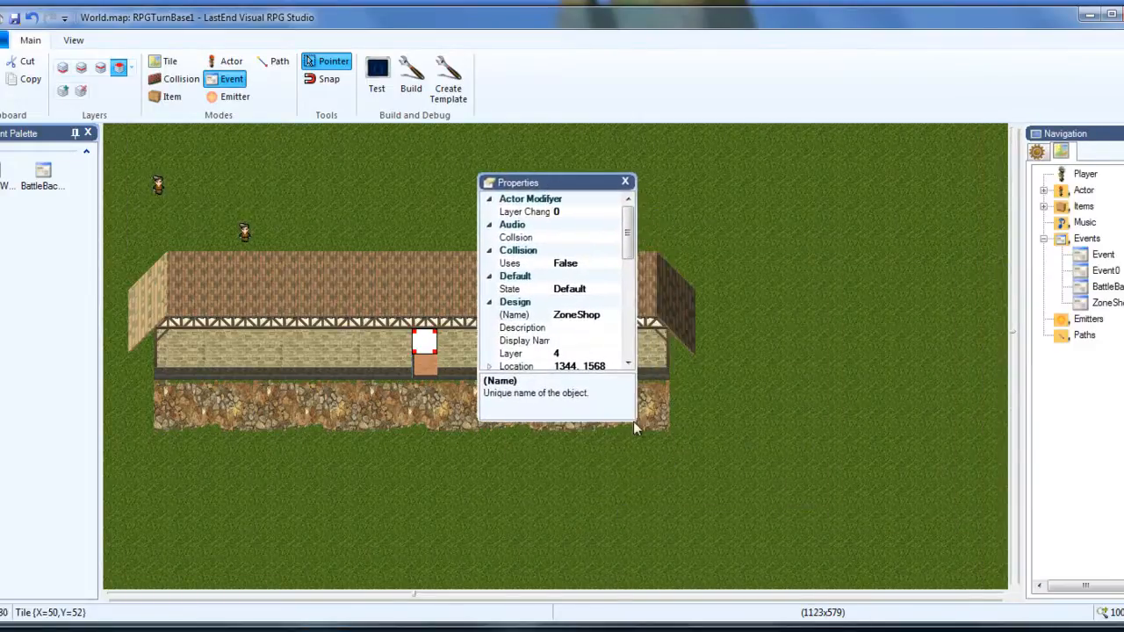
pyautogui.moveTo(635, 415); pyautogui.dragTo(838, 392)
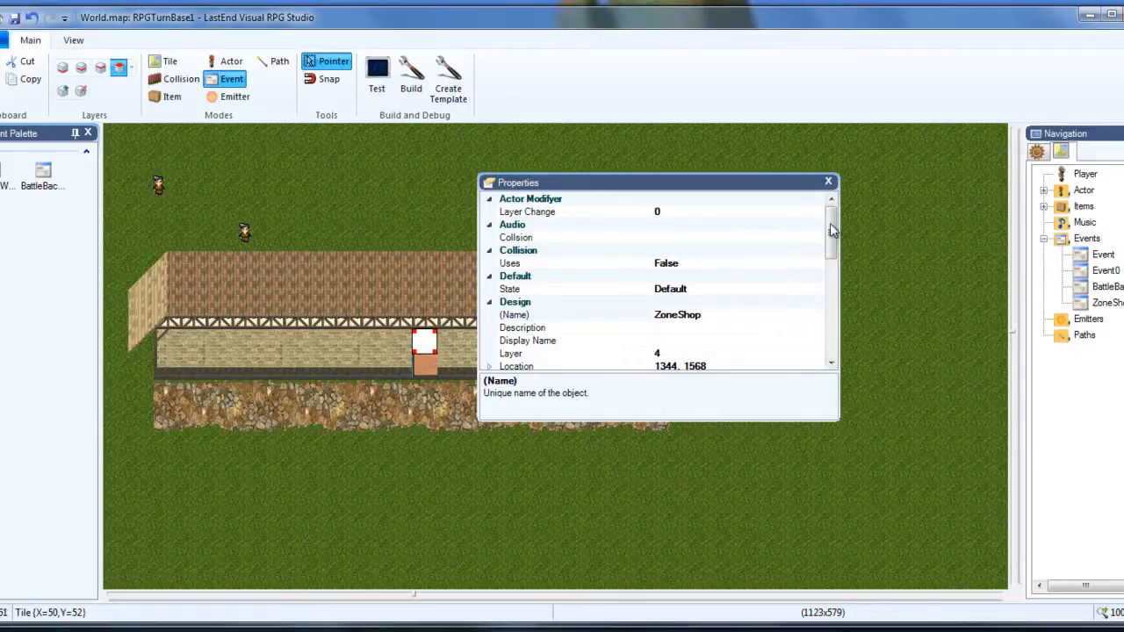
pyautogui.moveTo(836, 231); pyautogui.dragTo(849, 340)
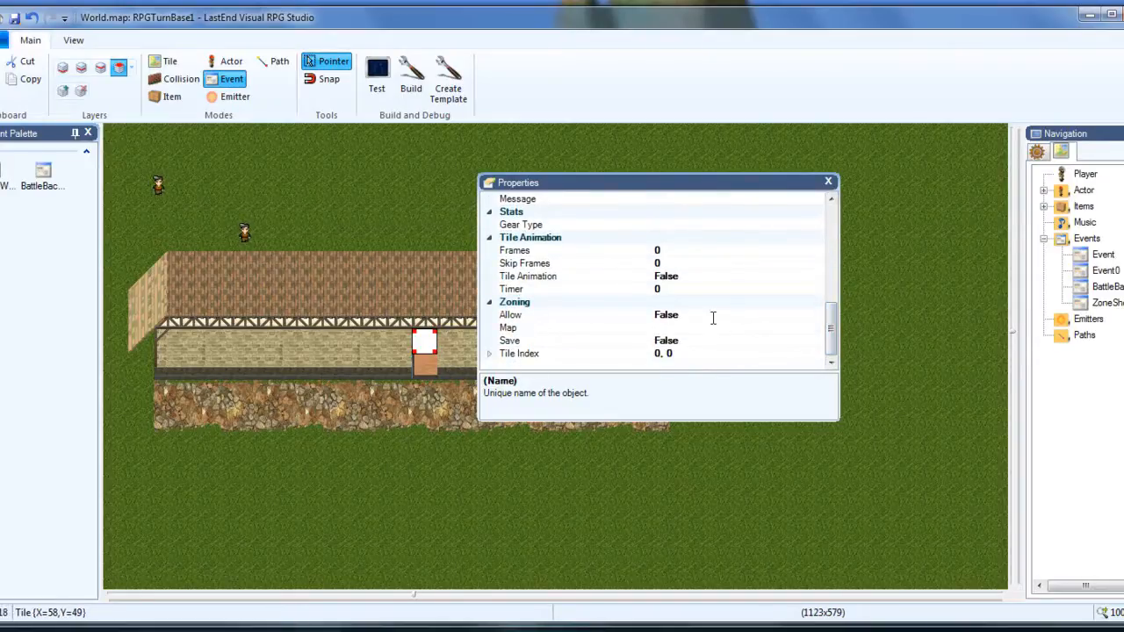
pyautogui.click(711, 316)
pyautogui.click(817, 315)
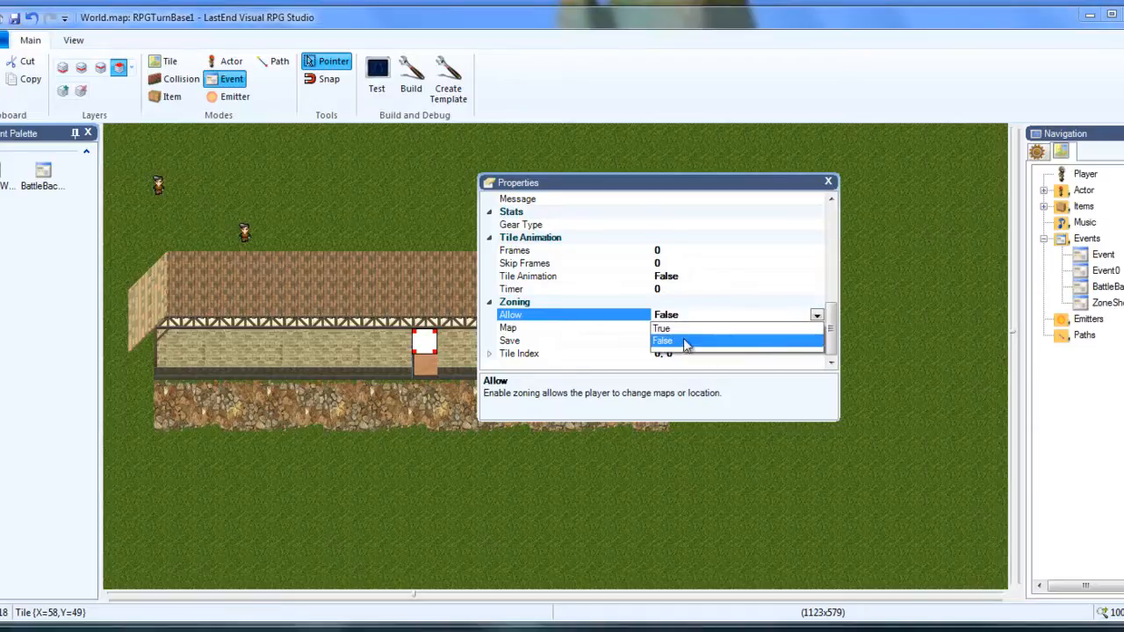
pyautogui.click(671, 329)
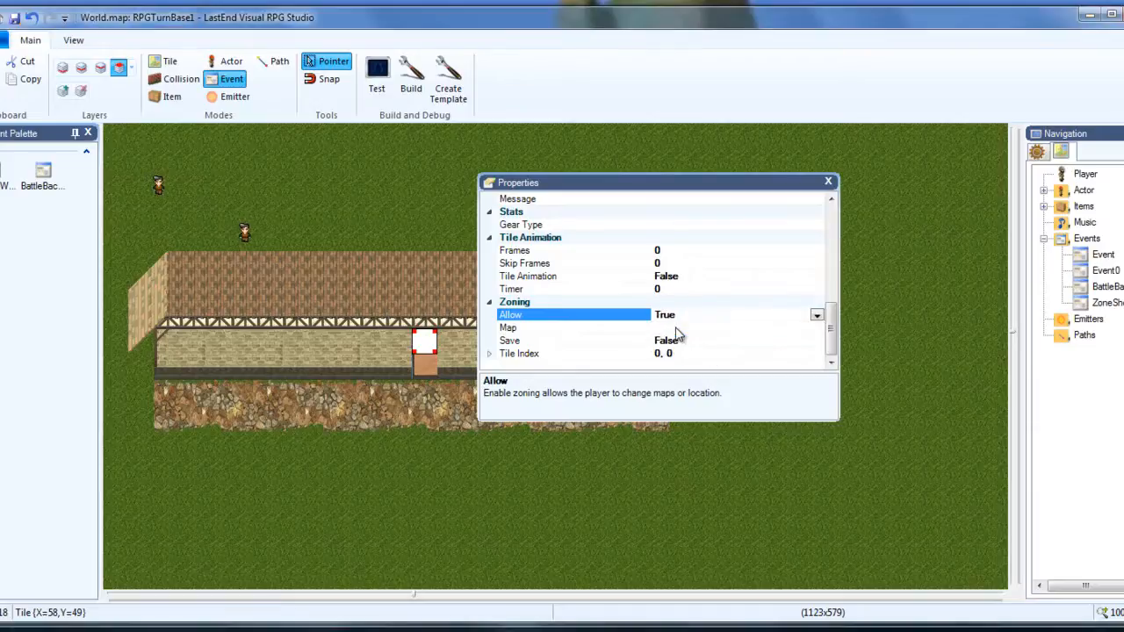
# Set the ZoneShop event's zoning map to Shop1.map.
pyautogui.click(777, 329)
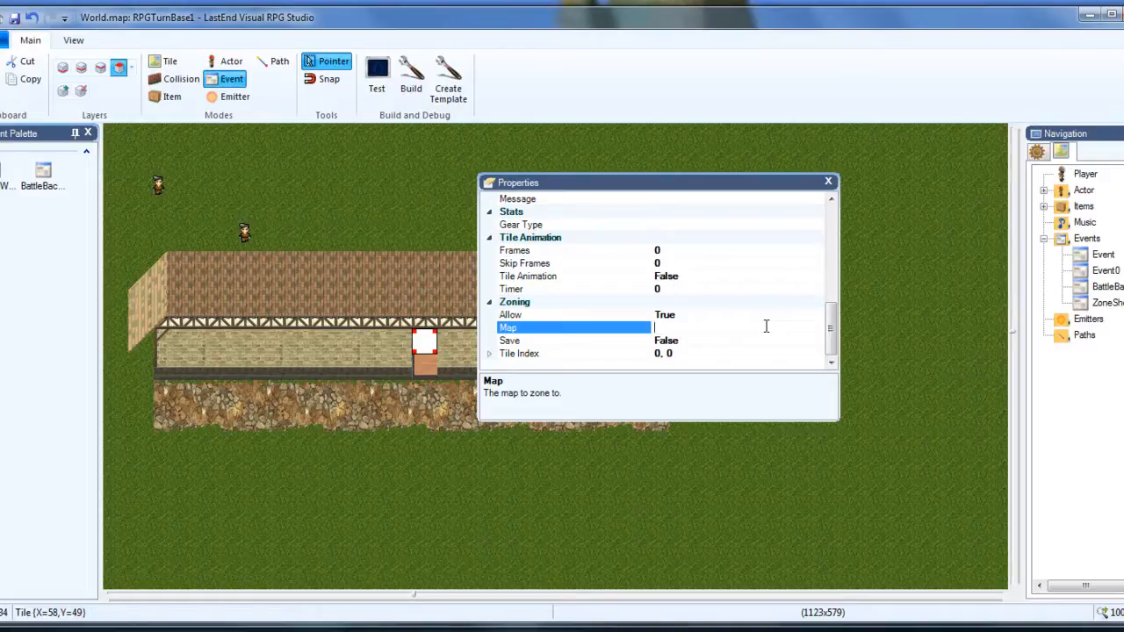
pyautogui.write('SHop 1')
pyautogui.press('BackSpace')
pyautogui.press('BackSpace')
pyautogui.press('BackSpace')
pyautogui.press('BackSpace')
pyautogui.press('BackSpace')
pyautogui.write('hop 1.map')
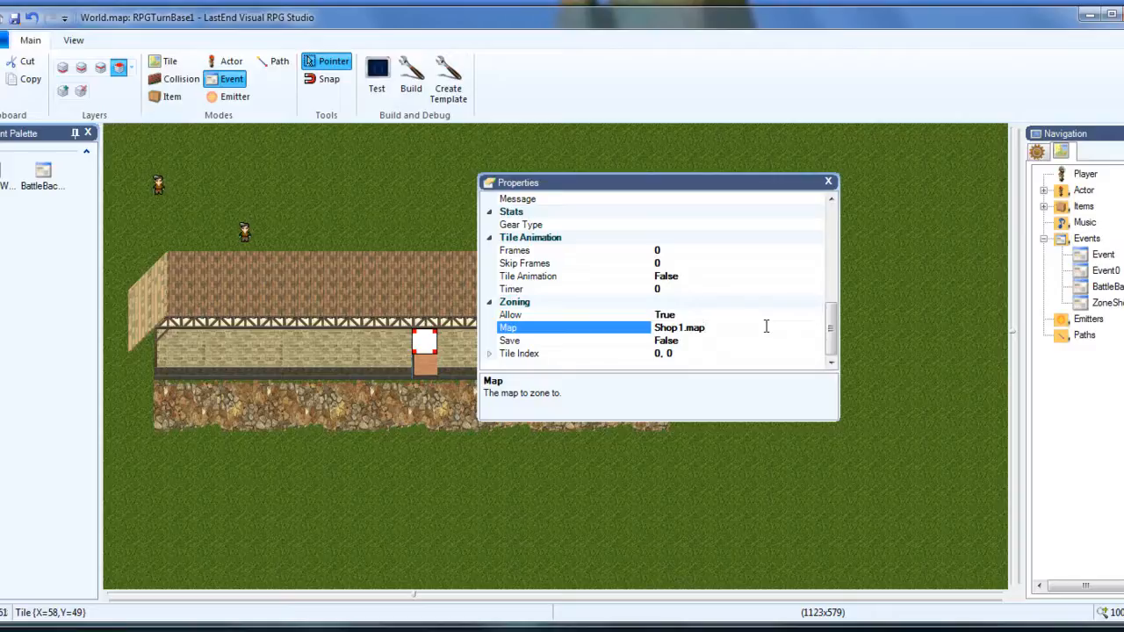
# Set the event's zoning Tile Index to 5, 7 and dock the Properties window back in its place.
pyautogui.click(660, 354)
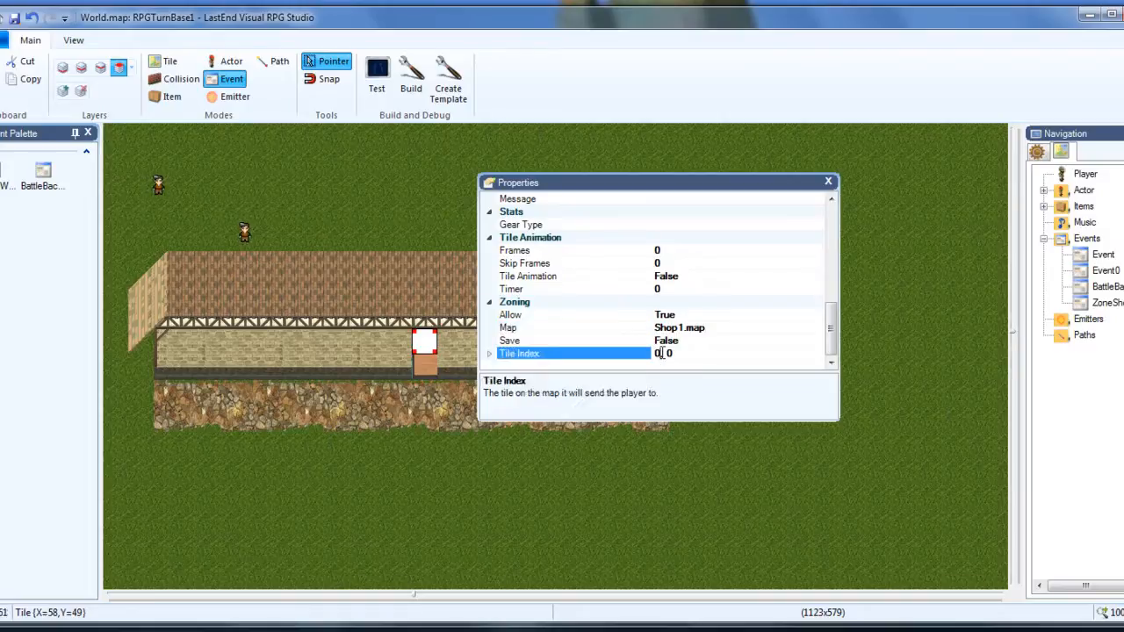
pyautogui.press('Delete')
pyautogui.press('Delete')
pyautogui.write('5')
pyautogui.click(677, 353)
pyautogui.press('BackSpace')
pyautogui.write('7')
pyautogui.click(539, 342)
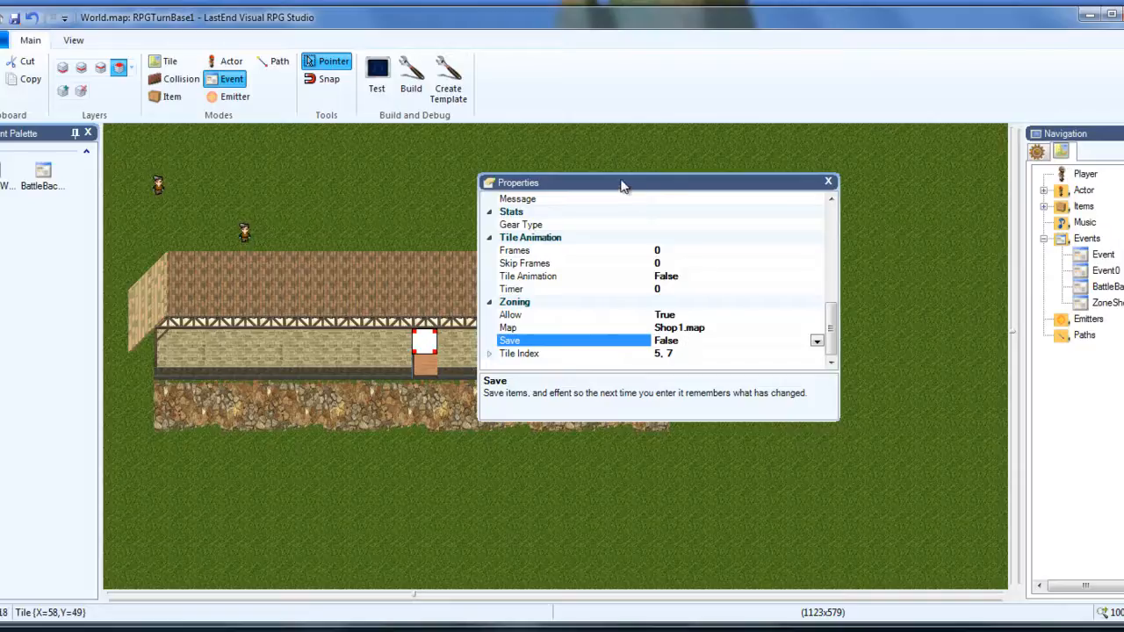
pyautogui.moveTo(621, 183); pyautogui.dragTo(1122, 384)
pyautogui.doubleClick(1122, 385)
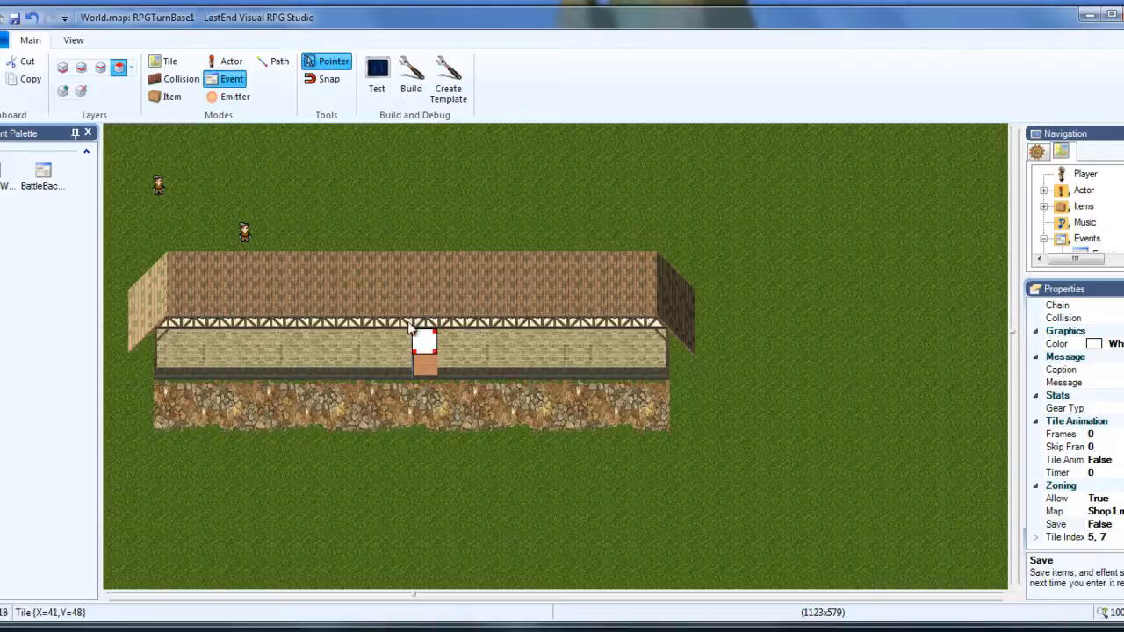
# Shrink the ZoneShop event's height to a thin strip along the top edge of the shop's door.
pyautogui.click(351, 274)
pyautogui.click(422, 348)
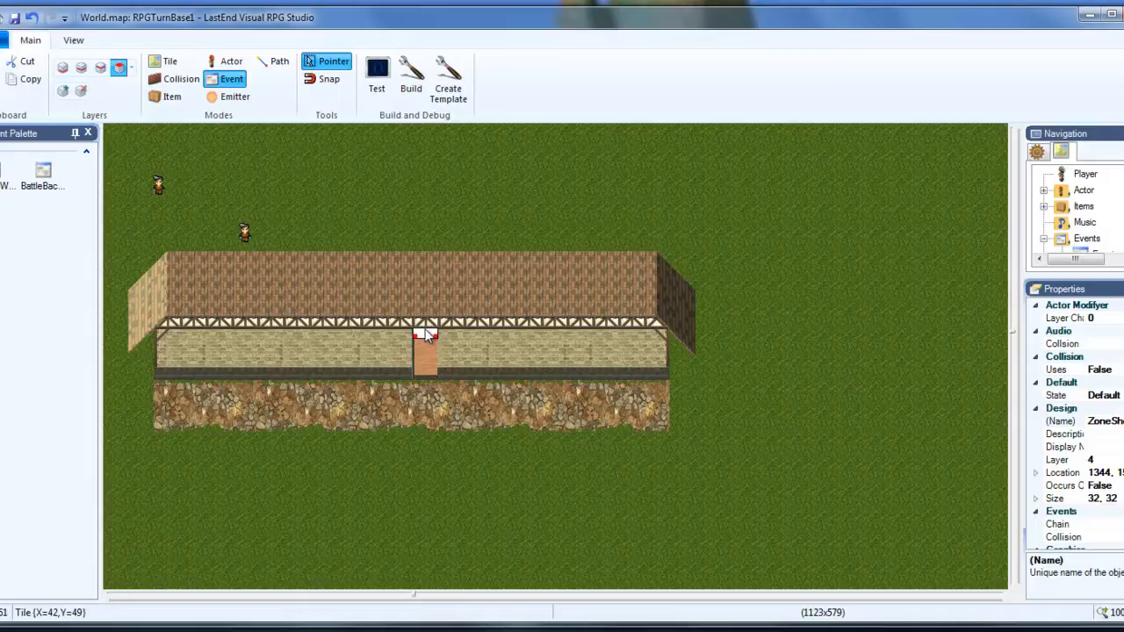
pyautogui.click(425, 330)
# Test-run the project, start playing, and walk the player to the villagers standing above the shop.
pyautogui.click(379, 77)
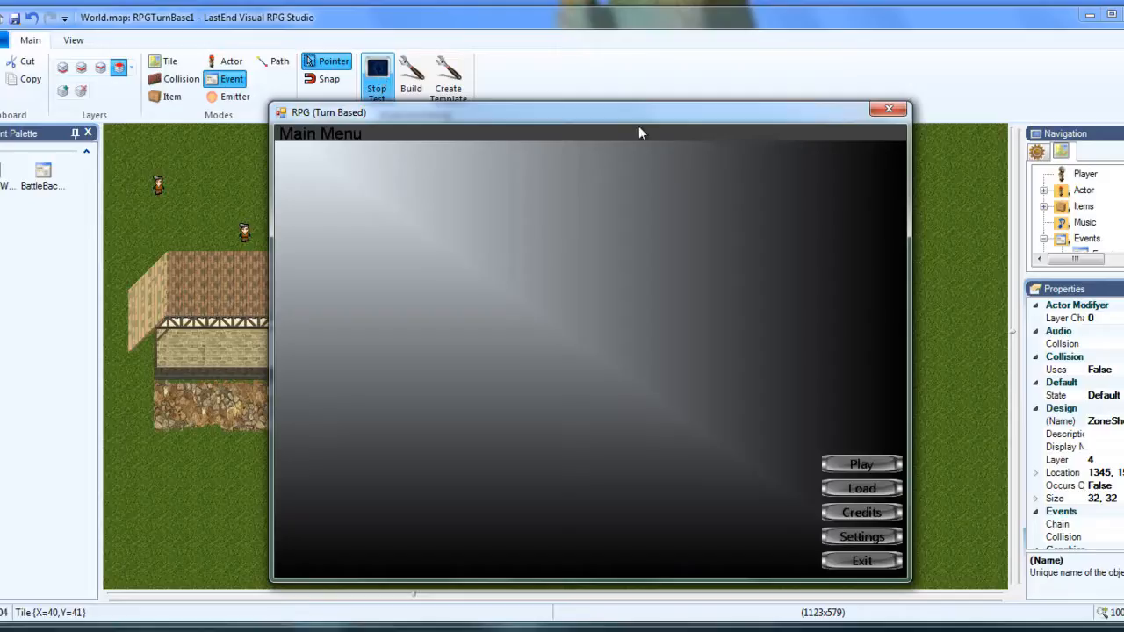
pyautogui.click(863, 466)
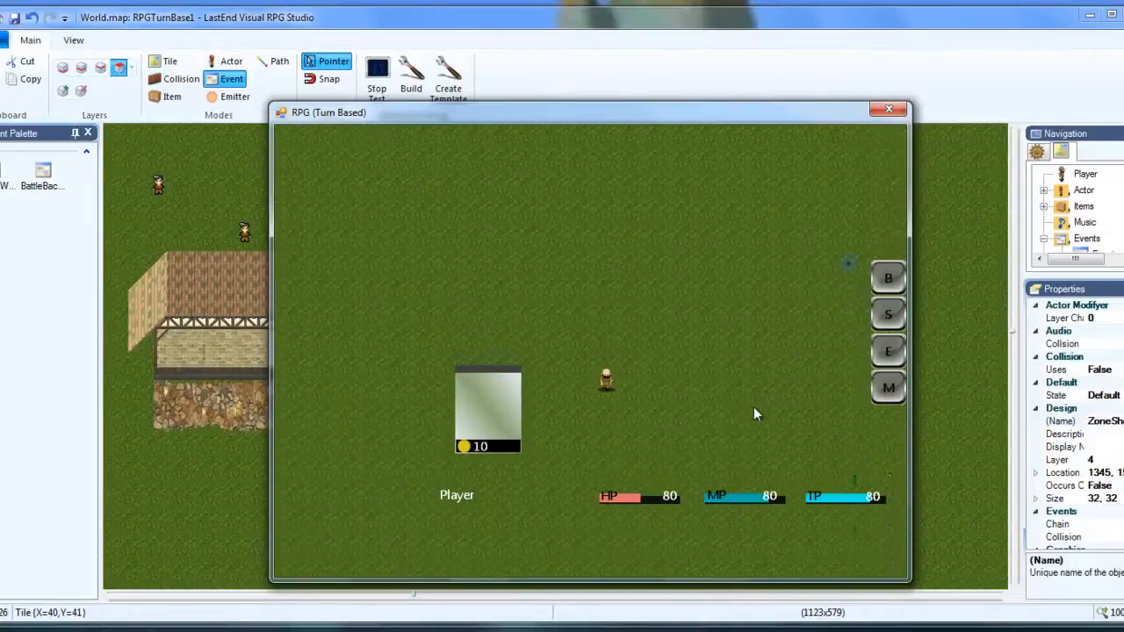
pyautogui.press('Down')
pyautogui.press('Right')
pyautogui.press('Down')
pyautogui.press('Right')
pyautogui.press('Down')
pyautogui.press('Left')
pyautogui.press('Up')
pyautogui.press('Down')
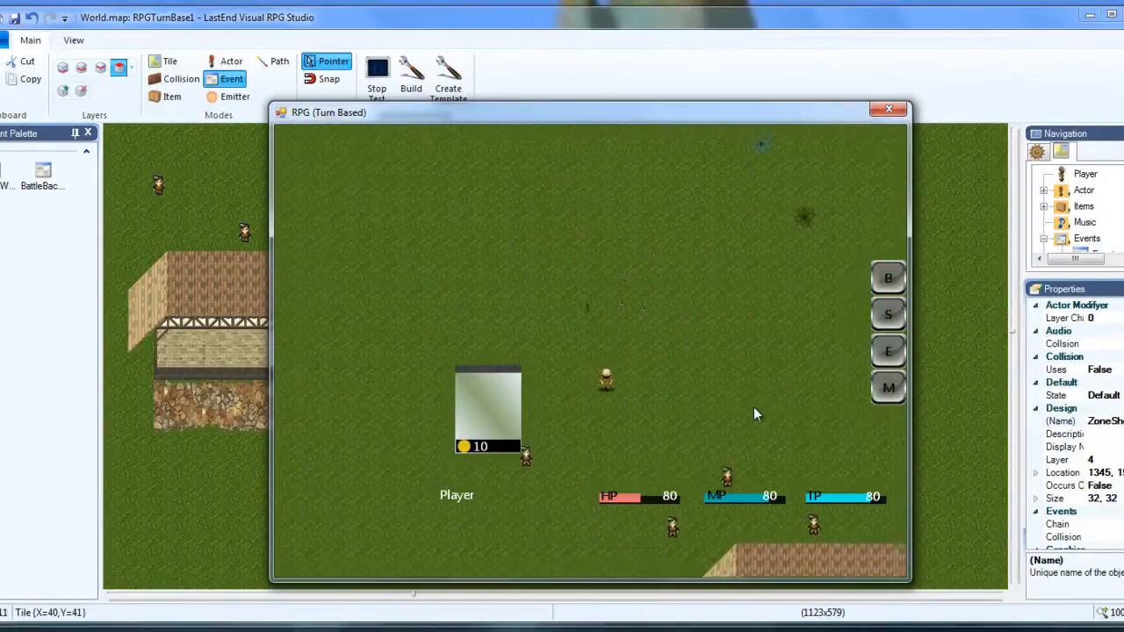
pyautogui.press('Right')
pyautogui.press('Right')
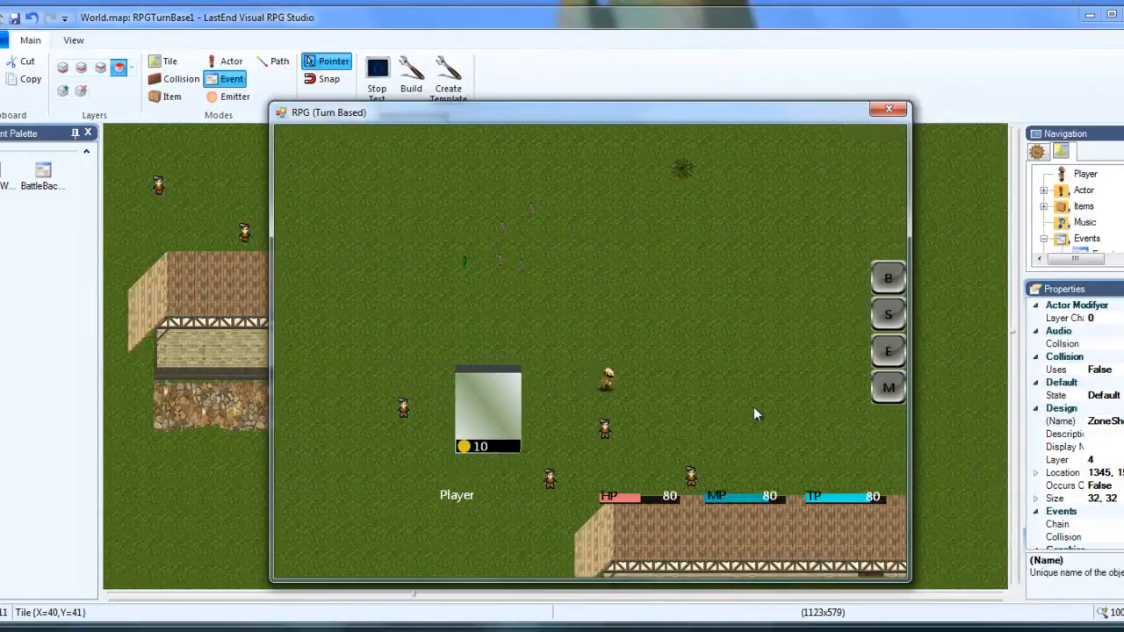
# Talk to the villager just below the player and choose Befreind.
pyautogui.press('Down')
pyautogui.press('Return')
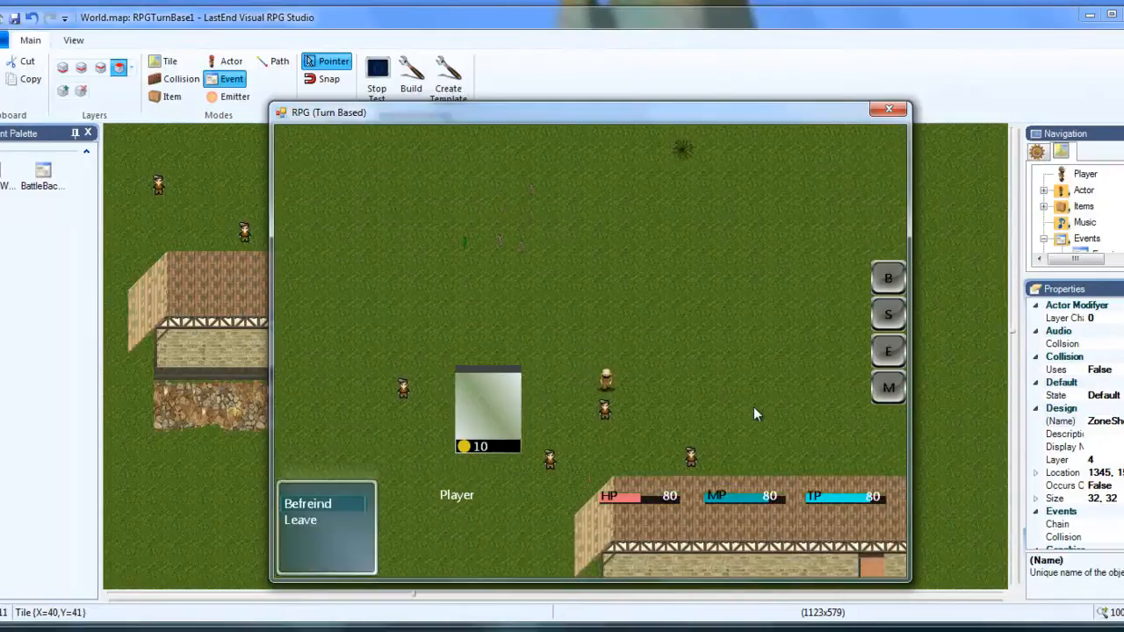
pyautogui.click(302, 505)
# Walk the player around to the front of the shop and up through its door to test the zoning.
pyautogui.press('Left')
pyautogui.press('Down')
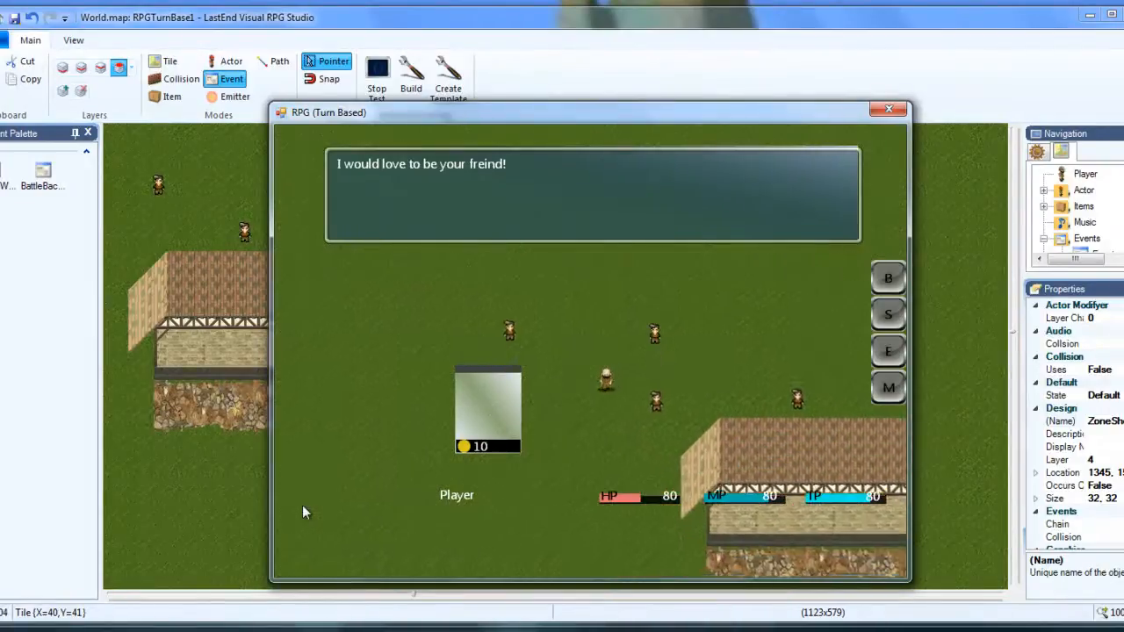
pyautogui.press('Down')
pyautogui.press('Right')
pyautogui.press('Right')
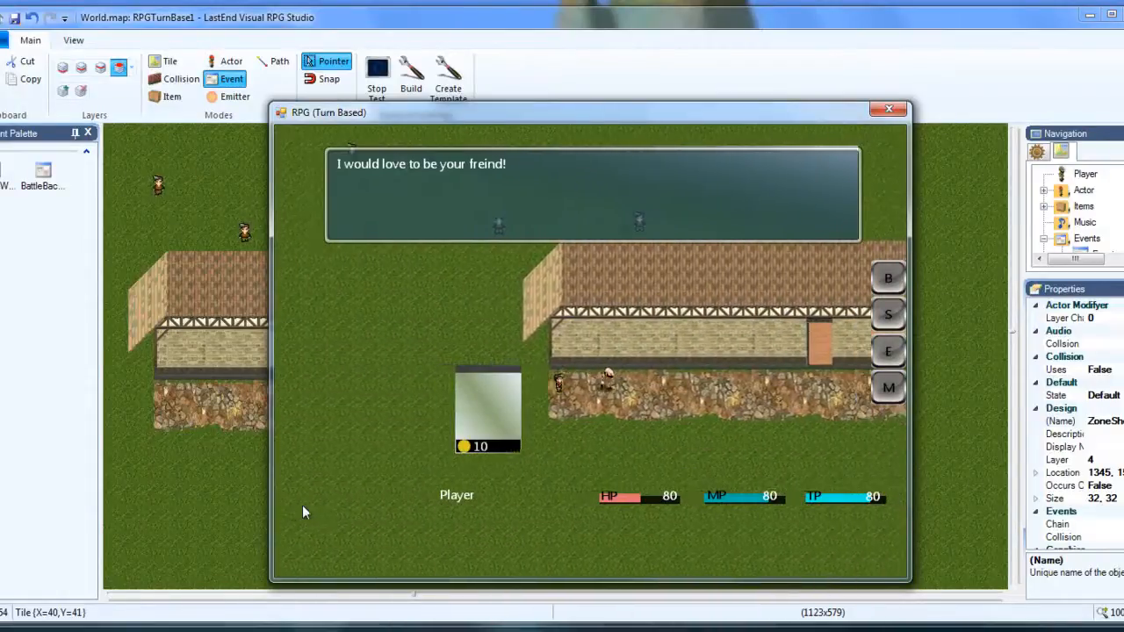
pyautogui.press('Right')
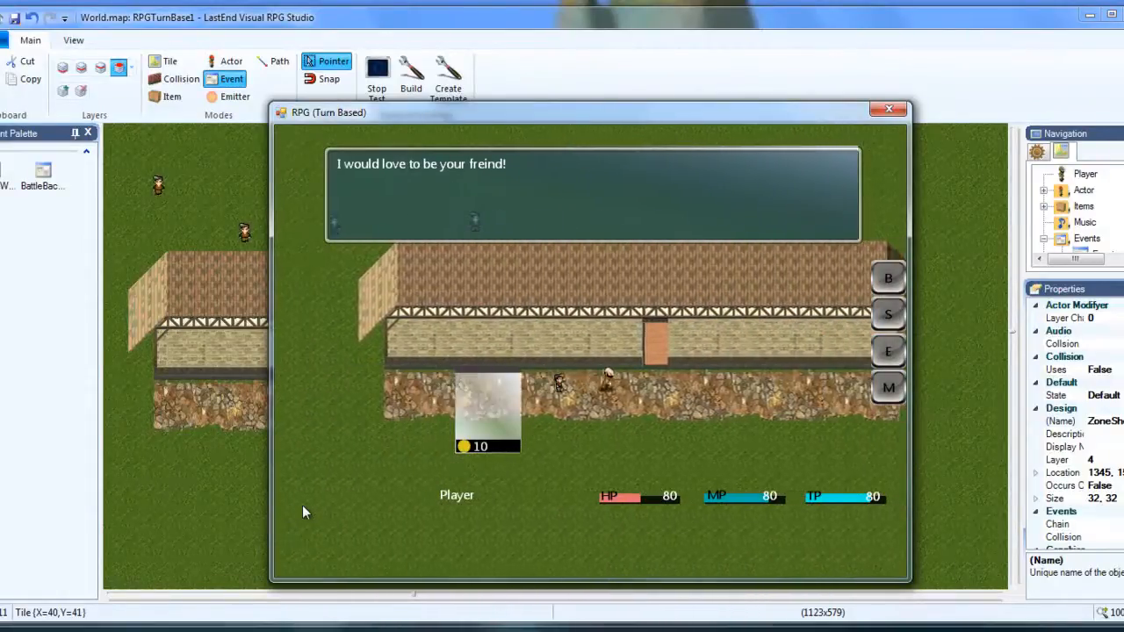
pyautogui.press('Up')
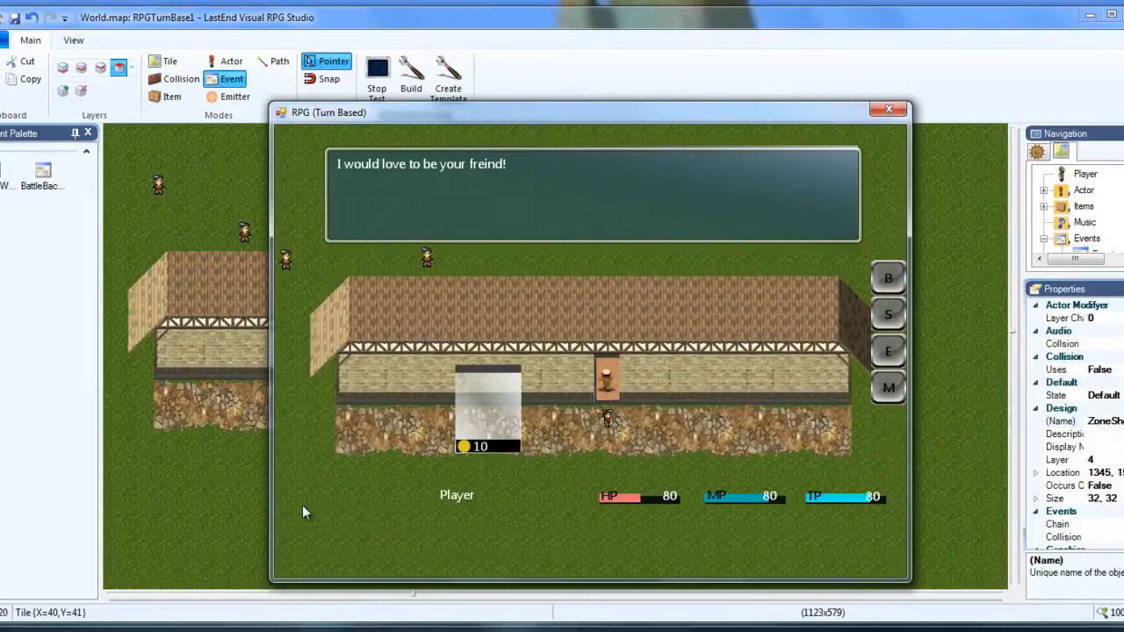
pyautogui.press('Up')
# Walk the player around the shop's interior floor to check the new map with the follower.
pyautogui.press('Left')
pyautogui.press('Down')
pyautogui.press('Right')
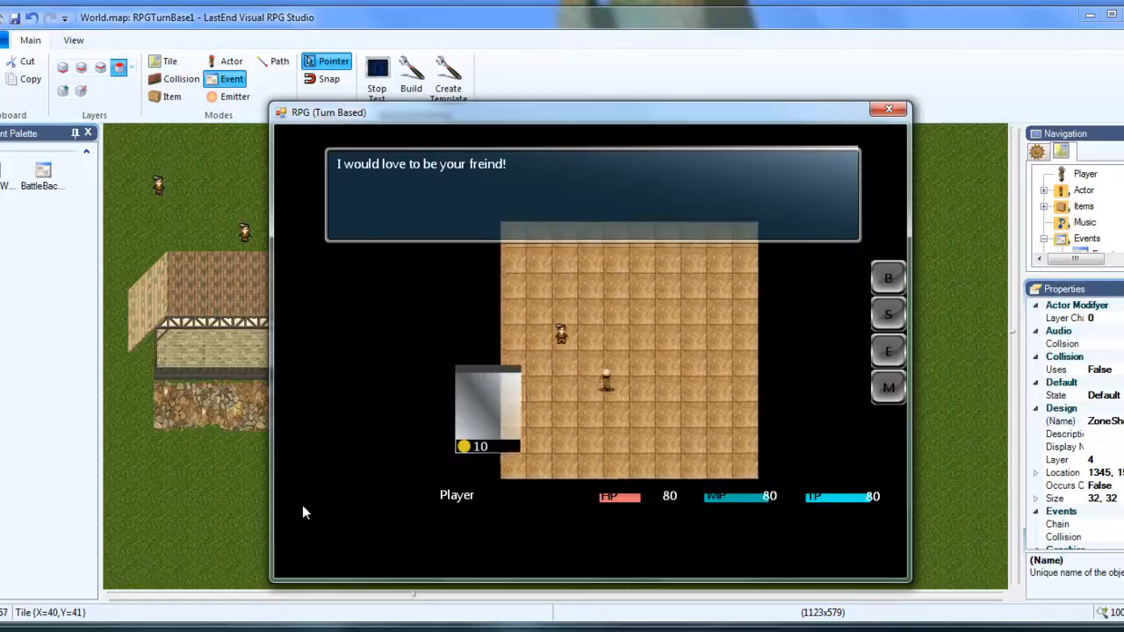
pyautogui.press('Up')
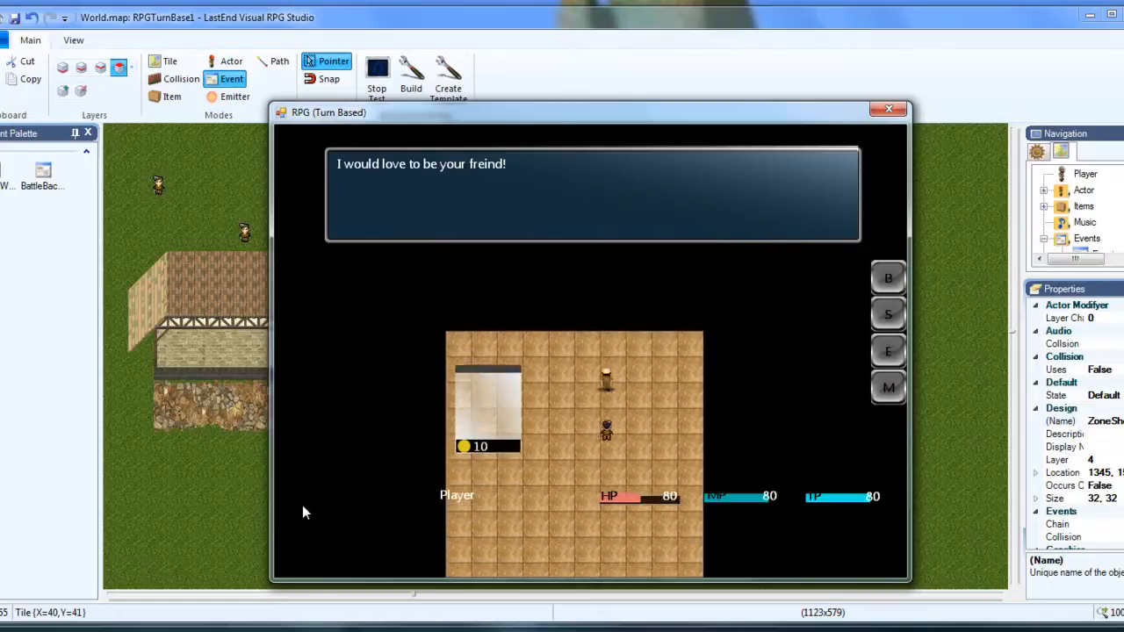
pyautogui.press('Left')
pyautogui.press('Down')
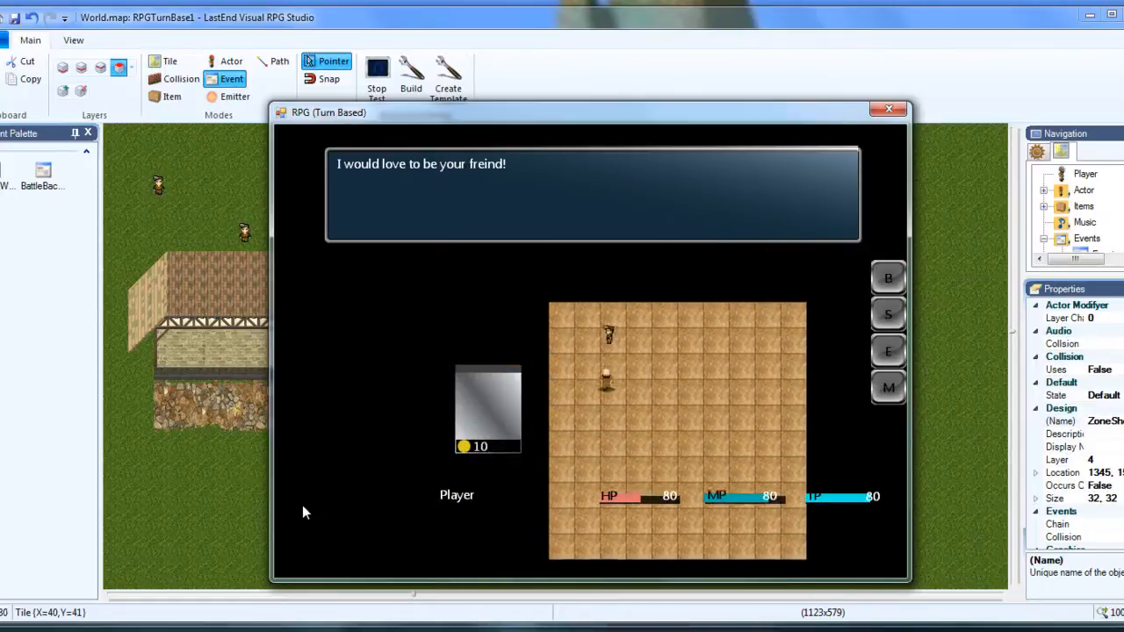
pyautogui.press('Right')
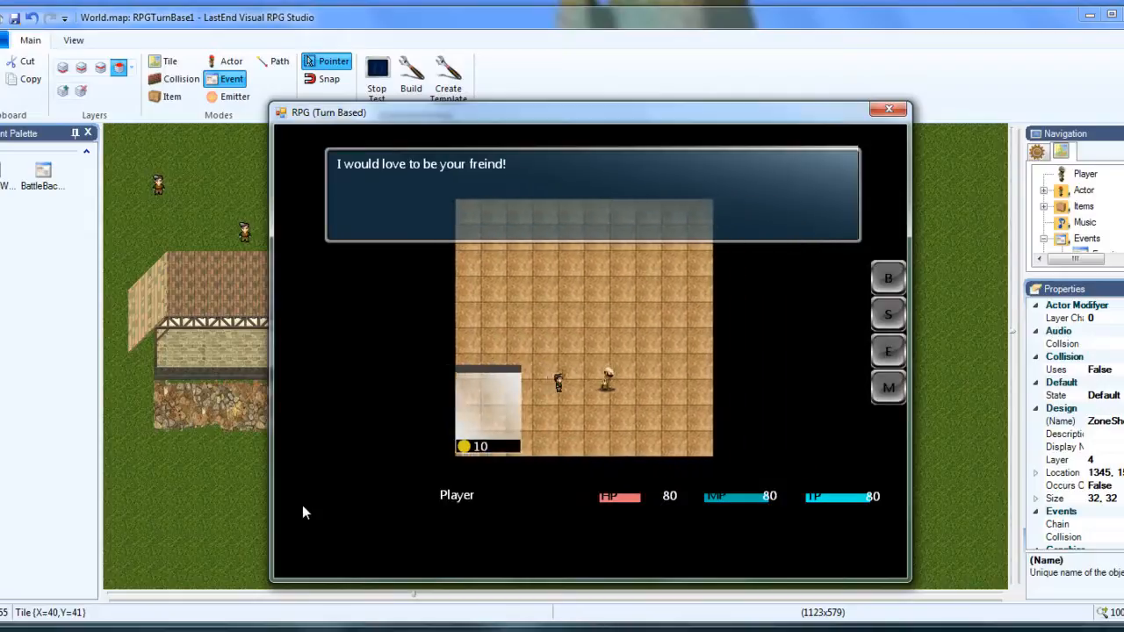
pyautogui.press('Up')
pyautogui.press('Left')
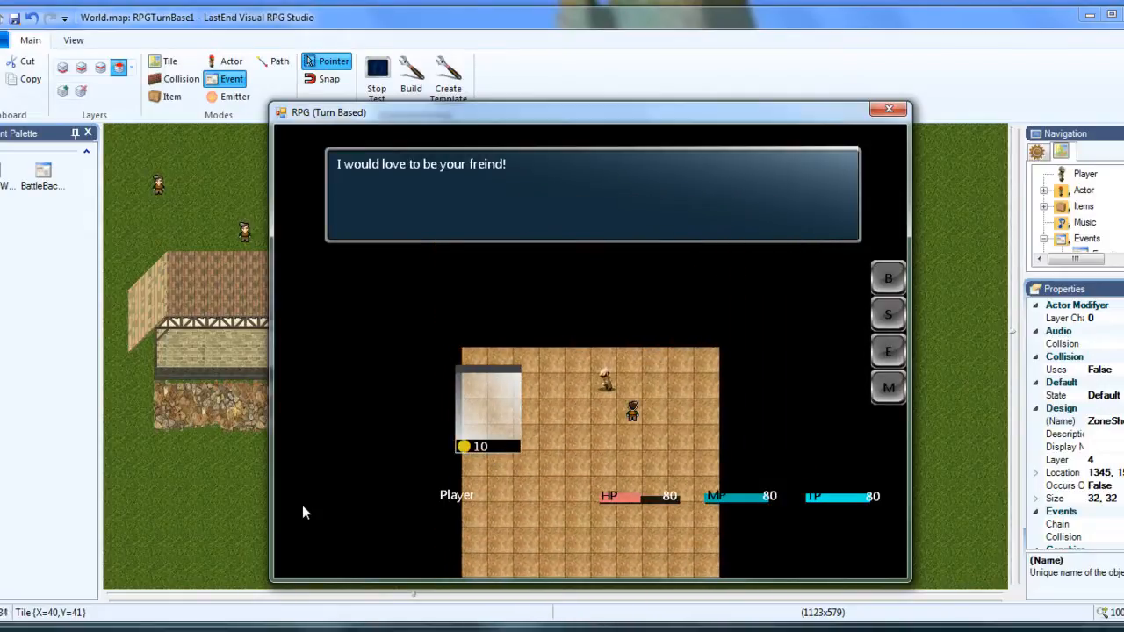